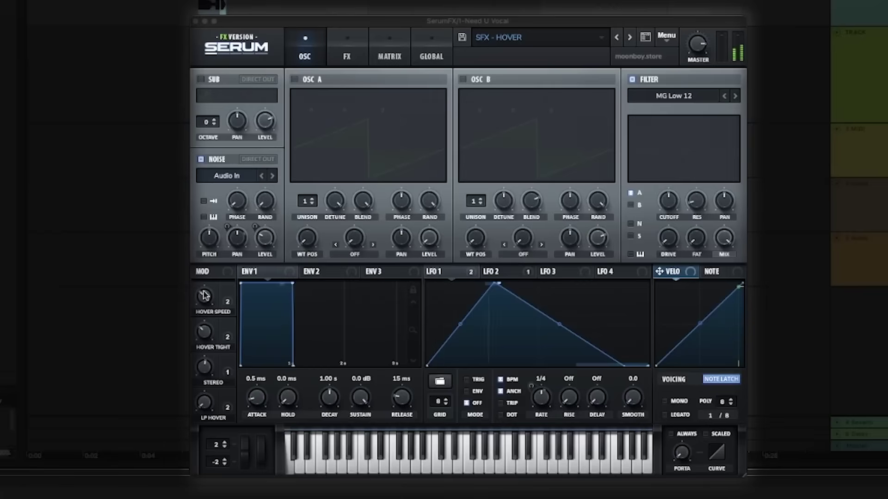
# Lower the Wet macro and raise the Smooth macro on the FX - Swing Cut 1 preset in Serum FX
pyautogui.click(205, 296)
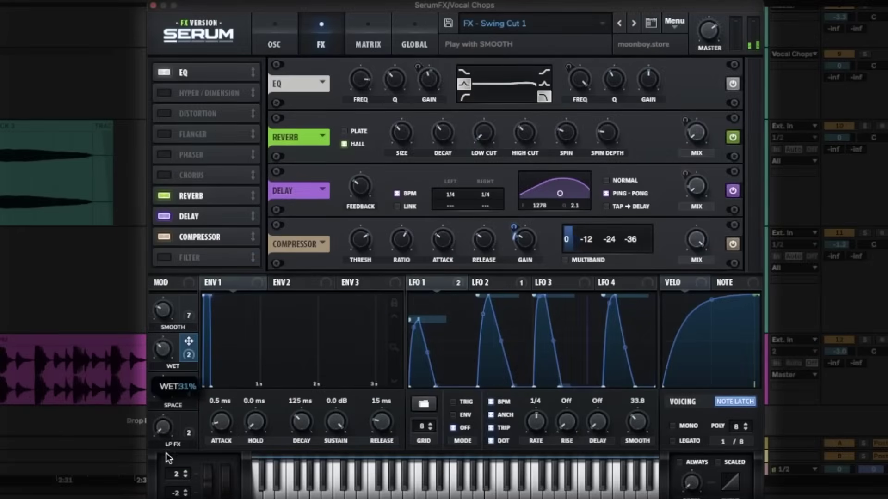
pyautogui.moveTo(166, 348); pyautogui.dragTo(165, 377)
pyautogui.moveTo(163, 312); pyautogui.dragTo(169, 283)
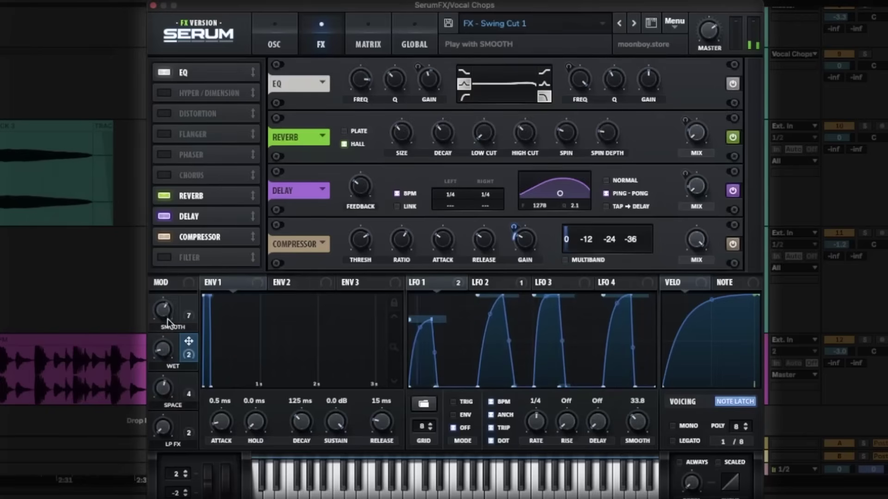
pyautogui.moveTo(168, 318); pyautogui.dragTo(172, 295)
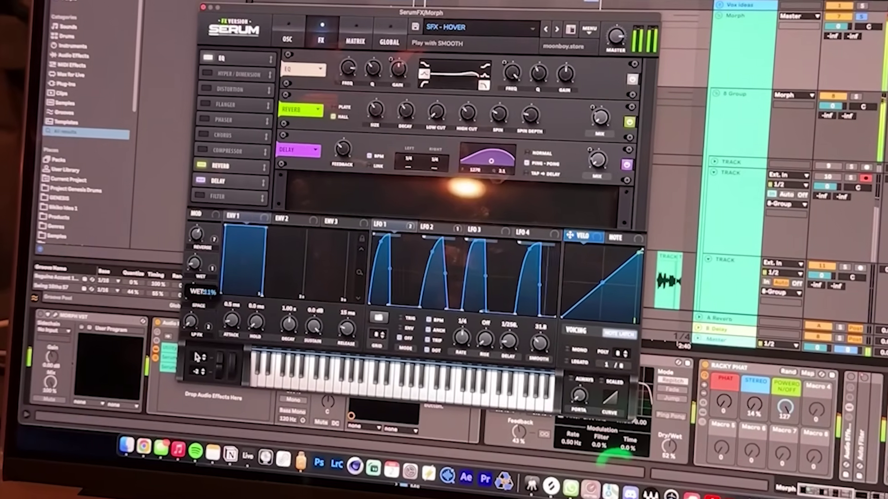
# Adjust the Wet and Reverse macros on the SFX - HOVER preset and lower the Wet macro on the FX - Swing Cut 1 preset
pyautogui.moveTo(197, 357); pyautogui.dragTo(198, 366)
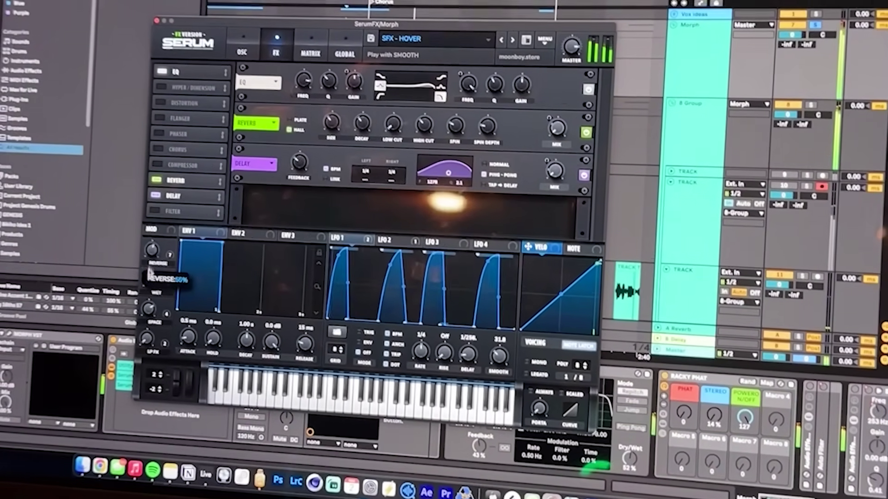
pyautogui.moveTo(196, 235); pyautogui.dragTo(154, 301)
pyautogui.moveTo(423, 349); pyautogui.dragTo(419, 353)
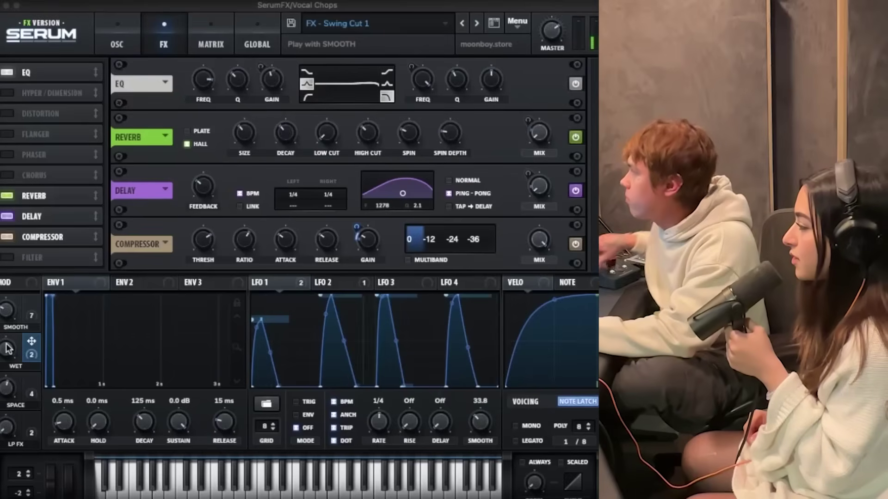
pyautogui.moveTo(7, 350); pyautogui.dragTo(9, 378)
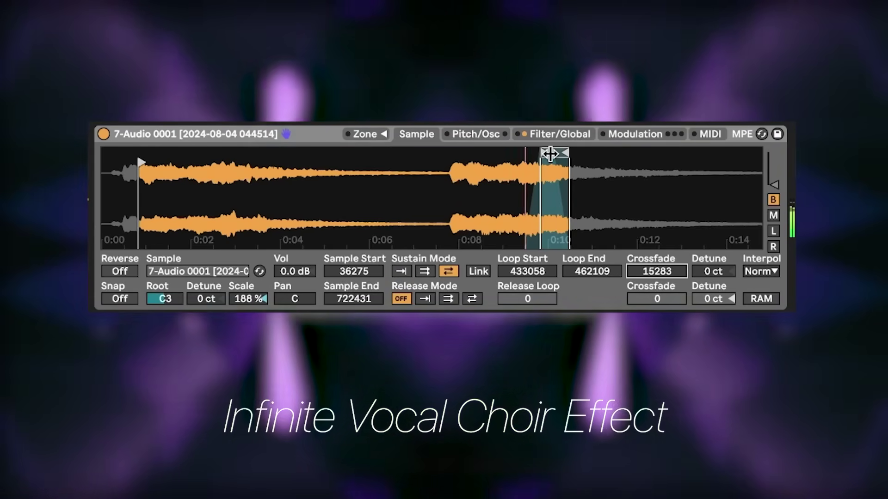
# Move the Sampler's sustain loop region further along the 7-Audio 0001 sample
pyautogui.moveTo(549, 153); pyautogui.dragTo(591, 154)
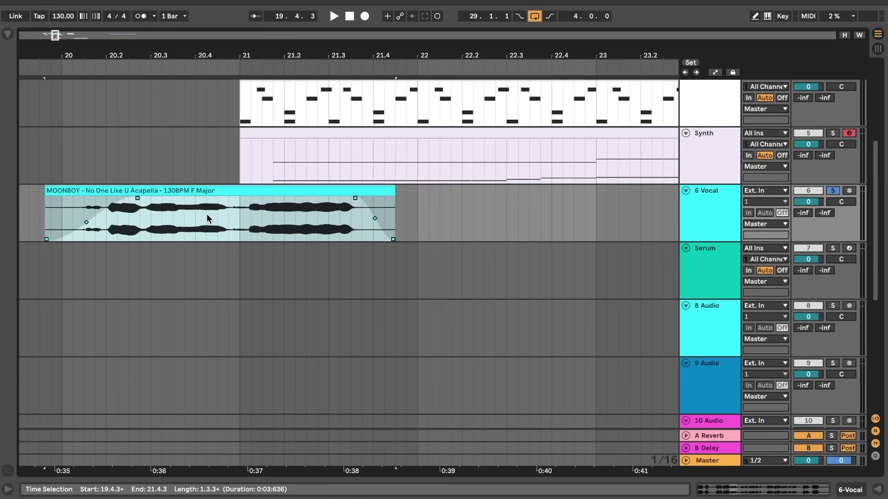
# Play the vocal clip and add the Reverb audio effect to the 6 Vocal track
pyautogui.press('space')
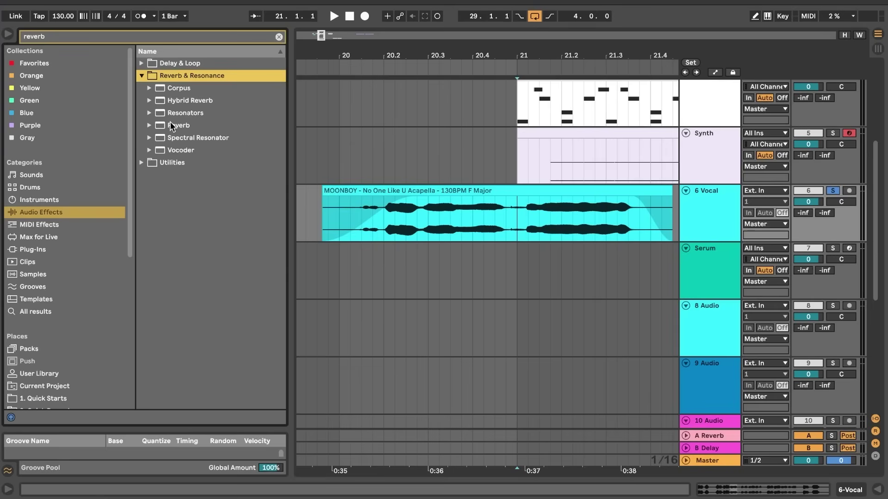
pyautogui.moveTo(171, 125); pyautogui.dragTo(268, 161)
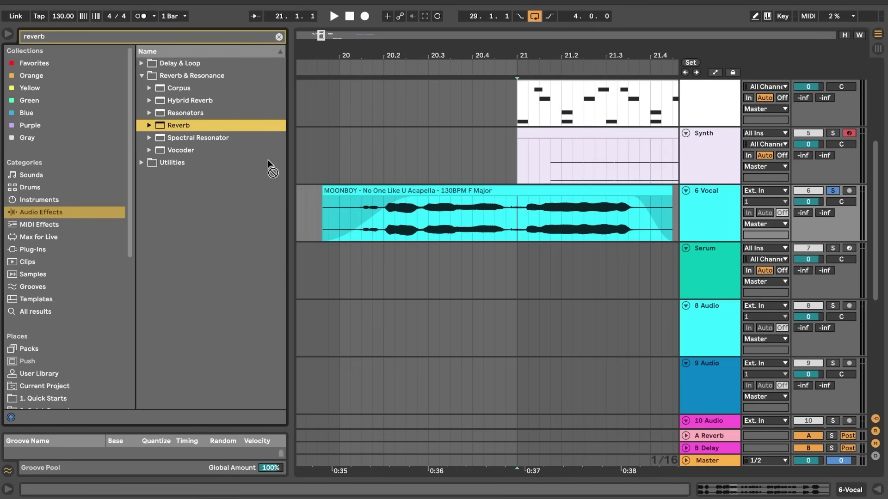
pyautogui.moveTo(348, 201); pyautogui.dragTo(370, 212)
pyautogui.click(490, 228)
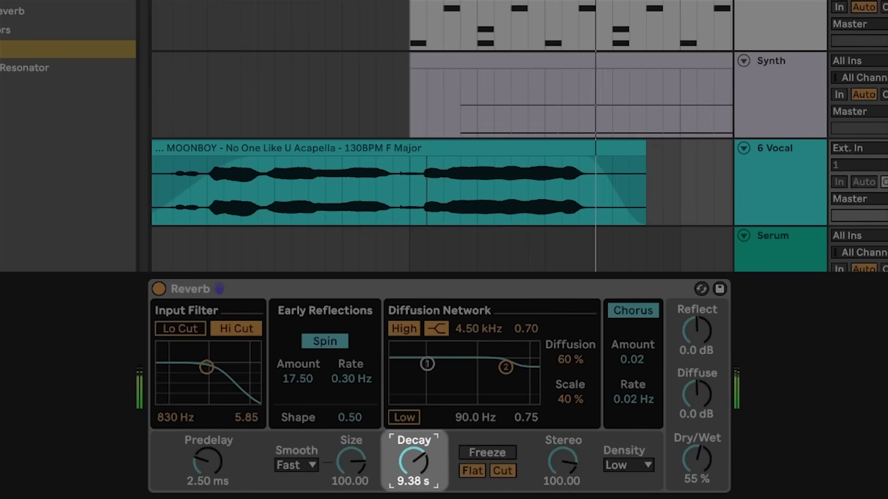
# Set the Reverb's decay to 12.9 s and switch its input filter from Hi Cut to Lo Cut at about 1.66 kHz
pyautogui.moveTo(414, 462); pyautogui.dragTo(414, 455)
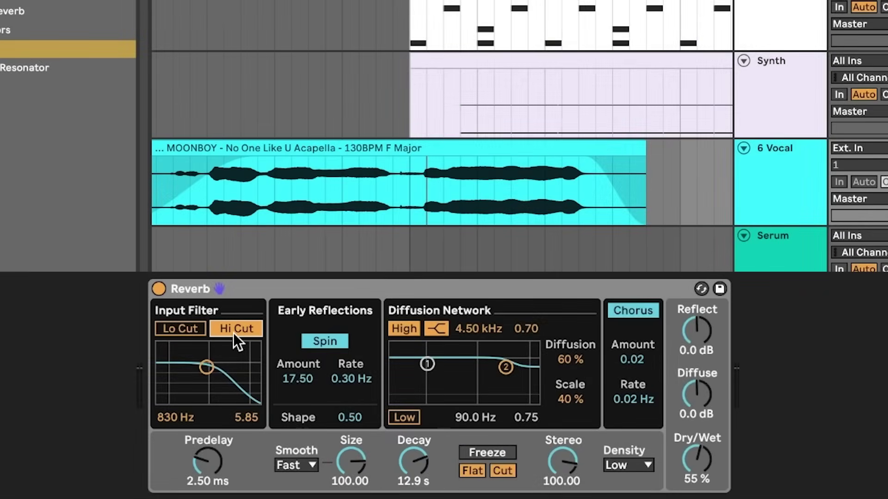
pyautogui.click(233, 333)
pyautogui.click(178, 335)
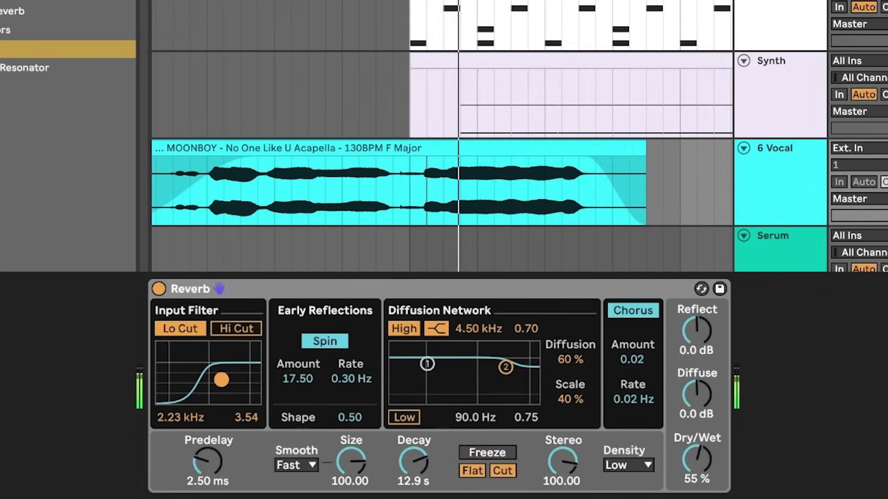
pyautogui.moveTo(221, 380); pyautogui.dragTo(217, 382)
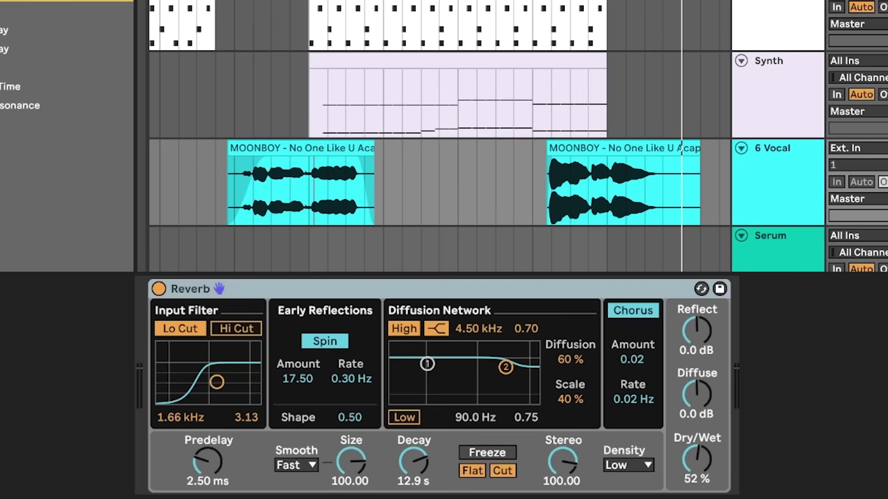
# Add a Delay after the Reverb, enable Ping Pong and set its Dry/Wet to 39 %
pyautogui.doubleClick(28, 1)
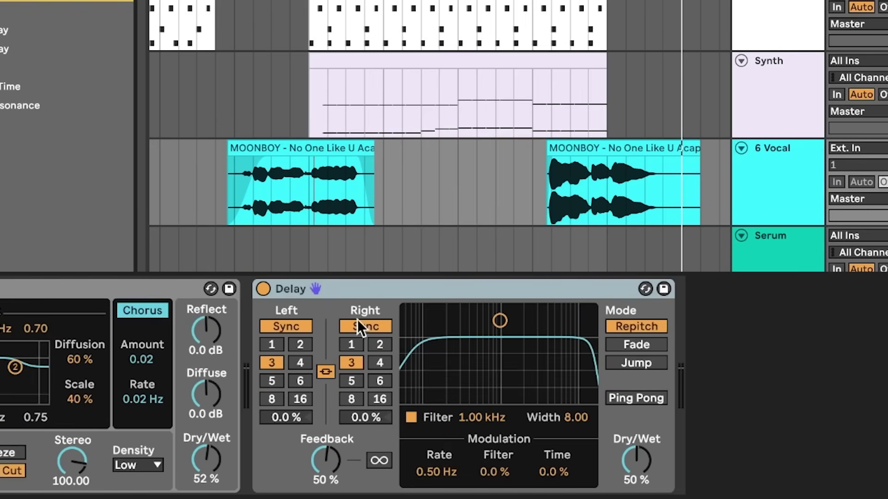
pyautogui.click(632, 397)
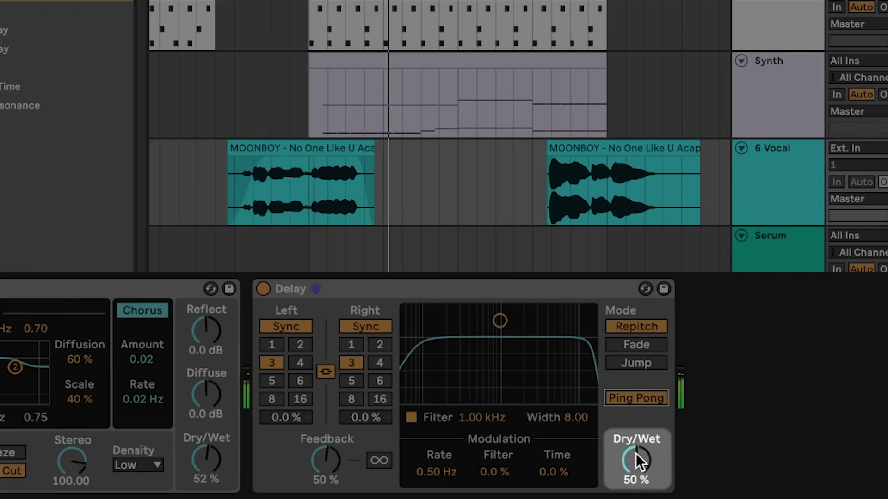
pyautogui.moveTo(637, 453); pyautogui.dragTo(636, 456)
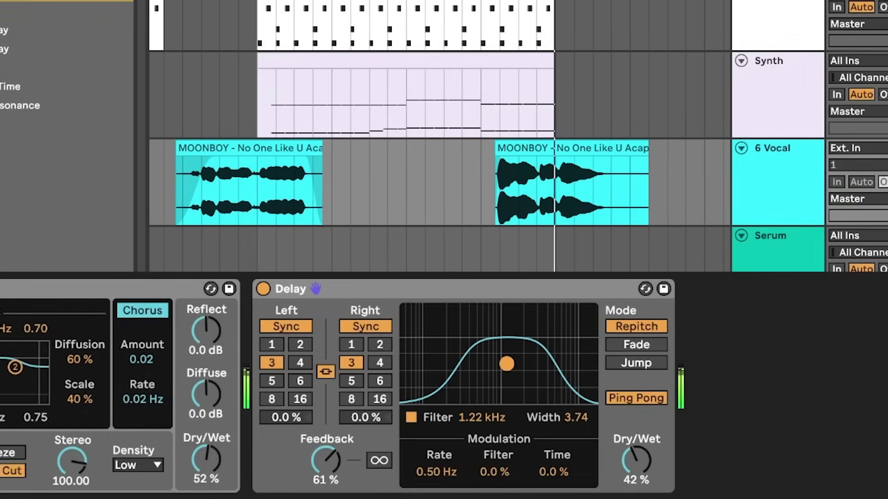
pyautogui.moveTo(636, 453); pyautogui.dragTo(636, 458)
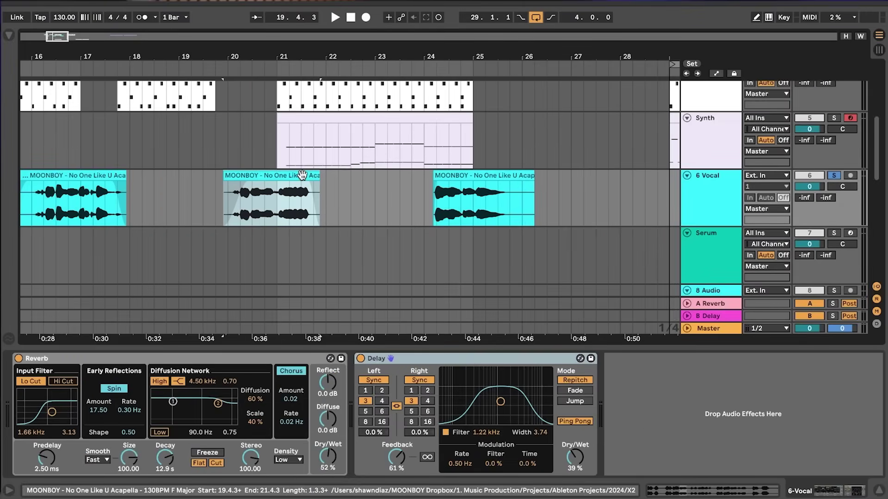
# Insert a new audio track directly below the 6 Vocal track
pyautogui.scroll(-1, 302, 175)
pyautogui.click(719, 170)
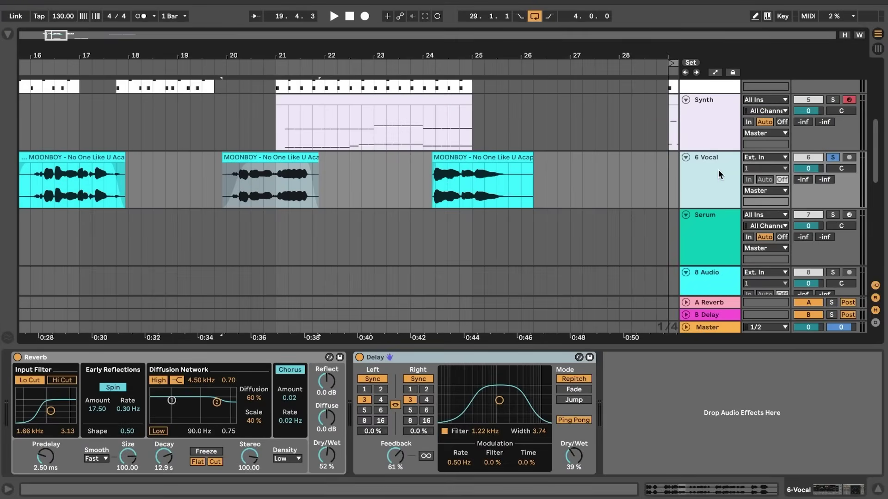
pyautogui.press('super+t')
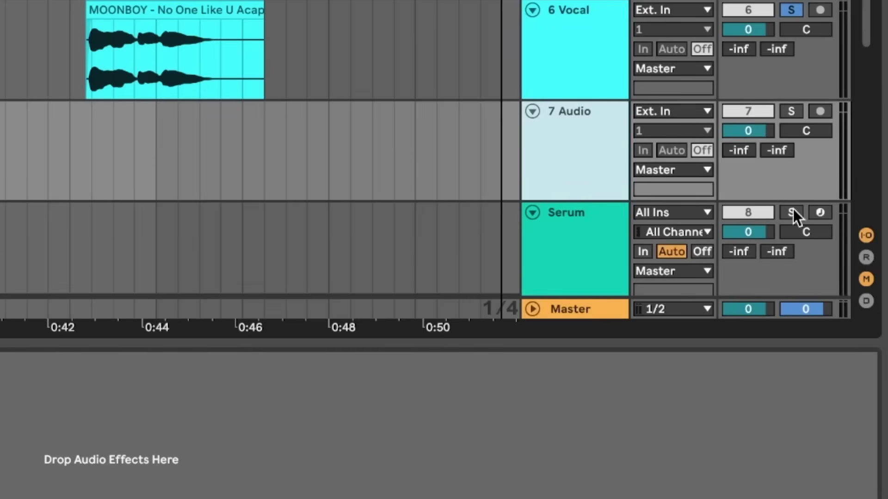
pyautogui.click(865, 236)
pyautogui.click(865, 236)
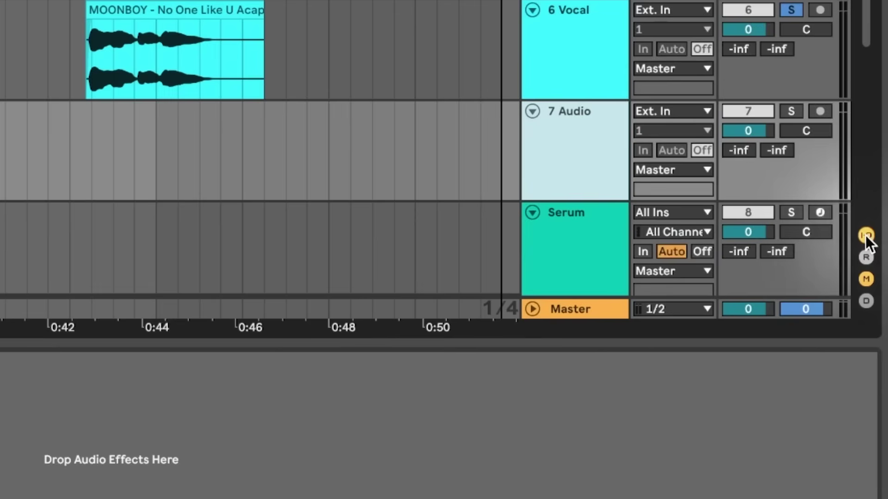
pyautogui.click(865, 235)
pyautogui.click(865, 236)
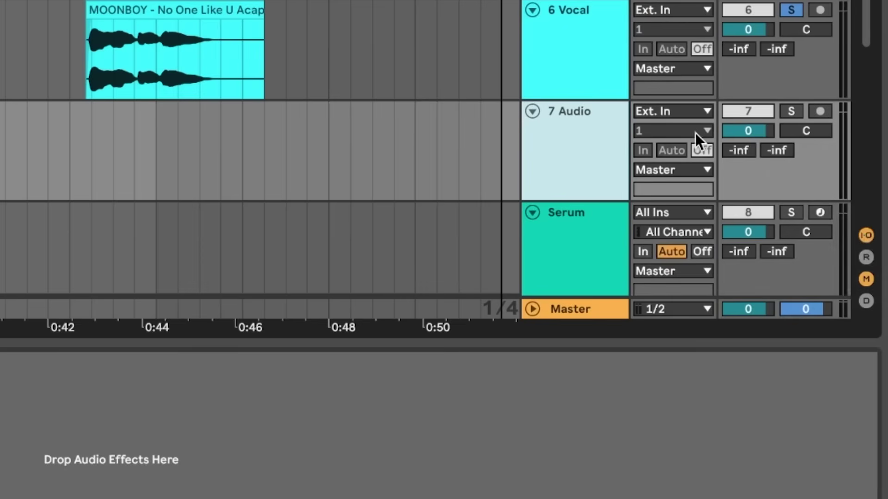
# Set the 7 Audio track's input to Resampling, arm the track and record the processed vocal onto it from bar 20
pyautogui.click(659, 112)
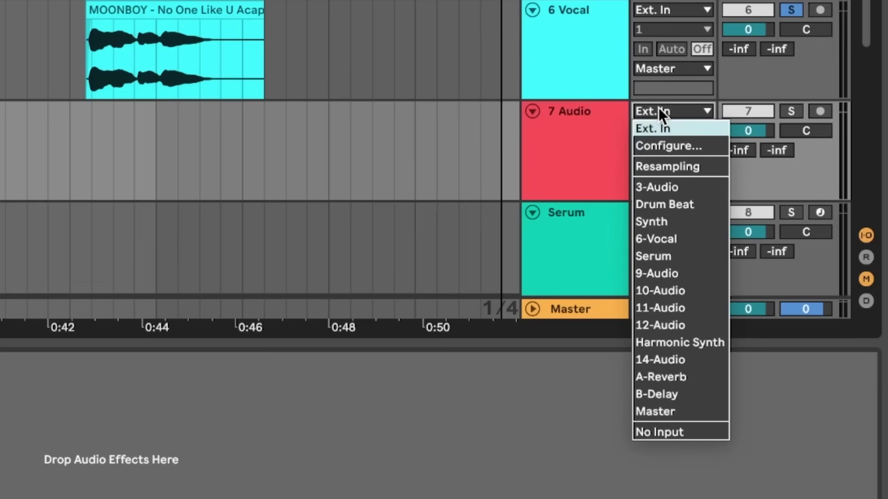
pyautogui.click(675, 164)
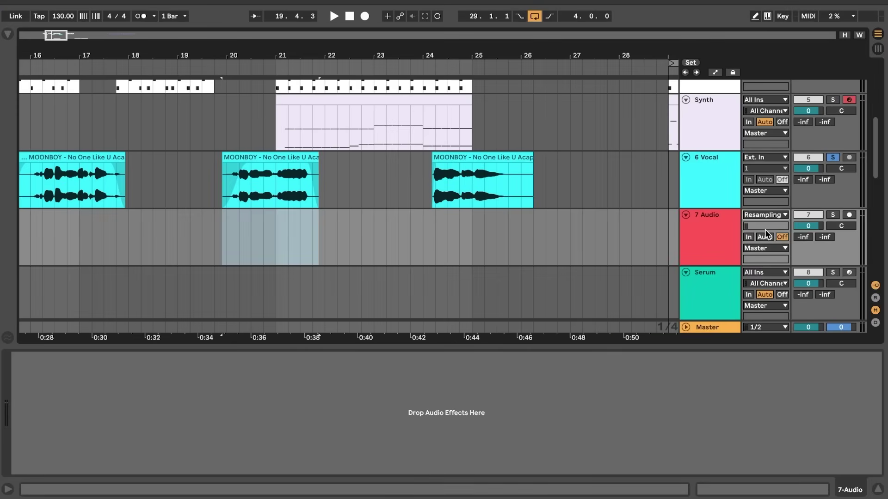
pyautogui.click(849, 215)
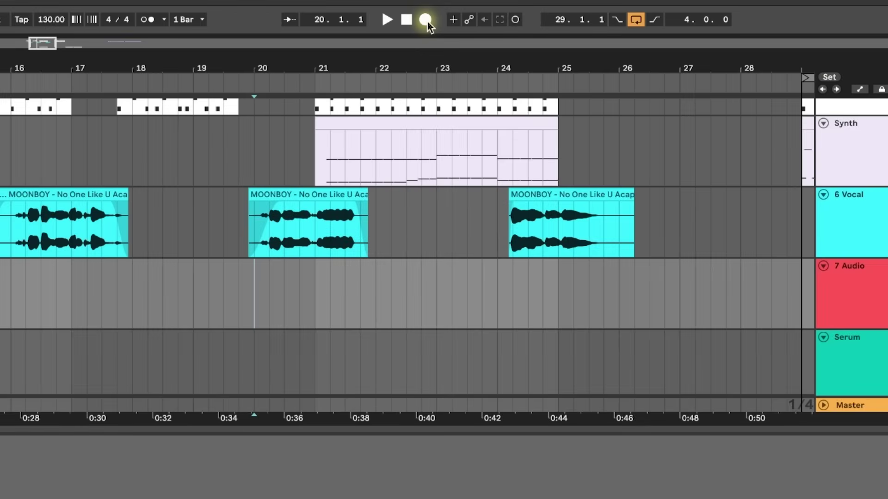
pyautogui.click(425, 19)
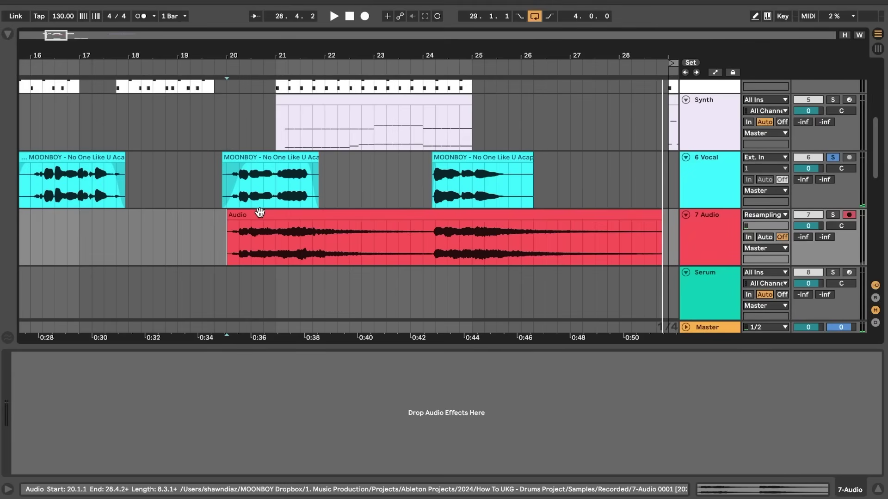
pyautogui.press('super+z')
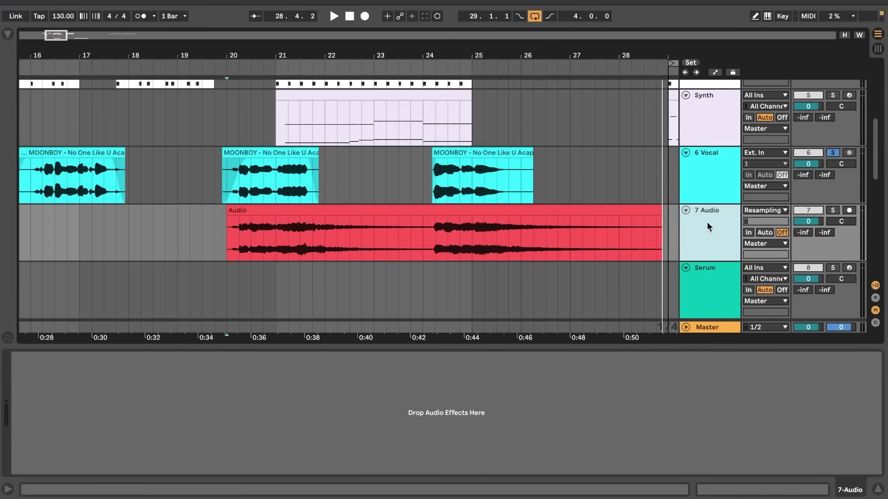
# Create a MIDI track below 7 Audio and load the Sampler instrument onto it
pyautogui.press('shift+super+t')
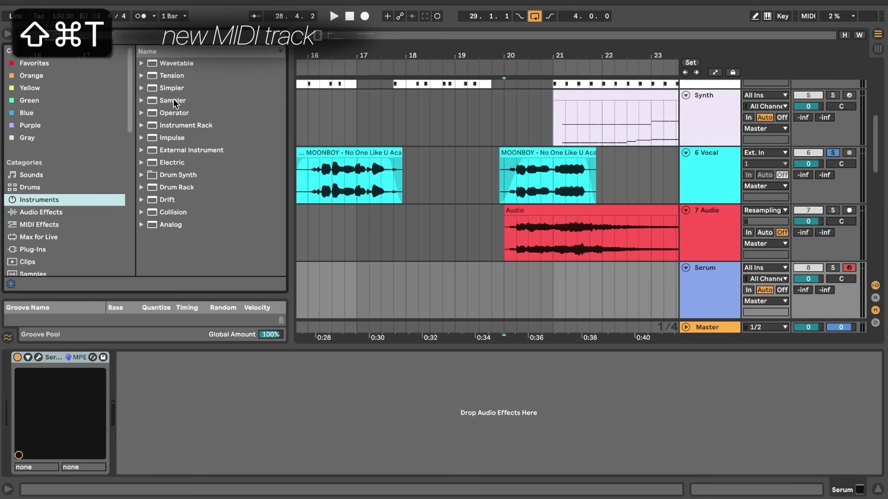
pyautogui.moveTo(173, 99); pyautogui.dragTo(67, 359)
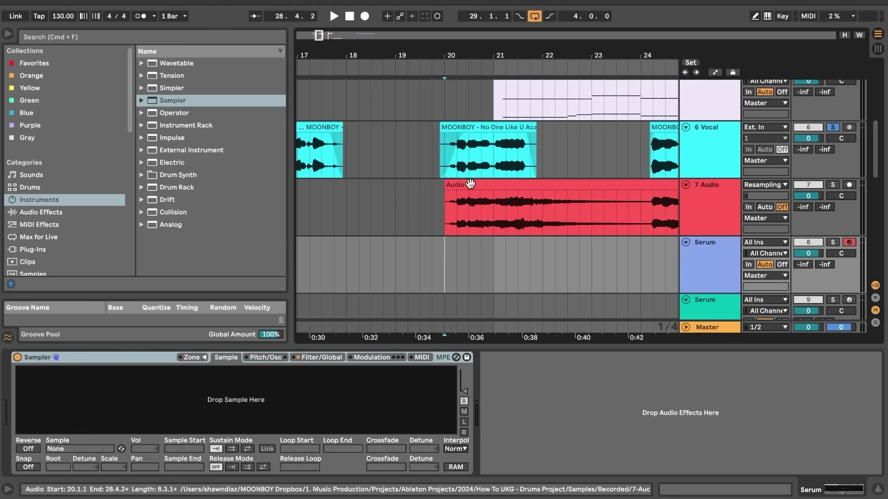
# Load the recorded clip from the 7 Audio track into the Sampler
pyautogui.moveTo(470, 184); pyautogui.dragTo(294, 397)
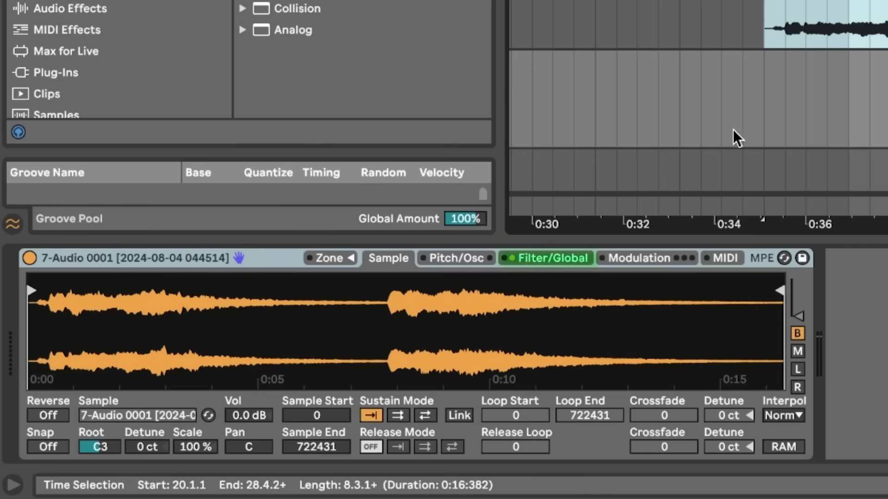
pyautogui.click(318, 357)
pyautogui.click(323, 378)
pyautogui.press('Delete')
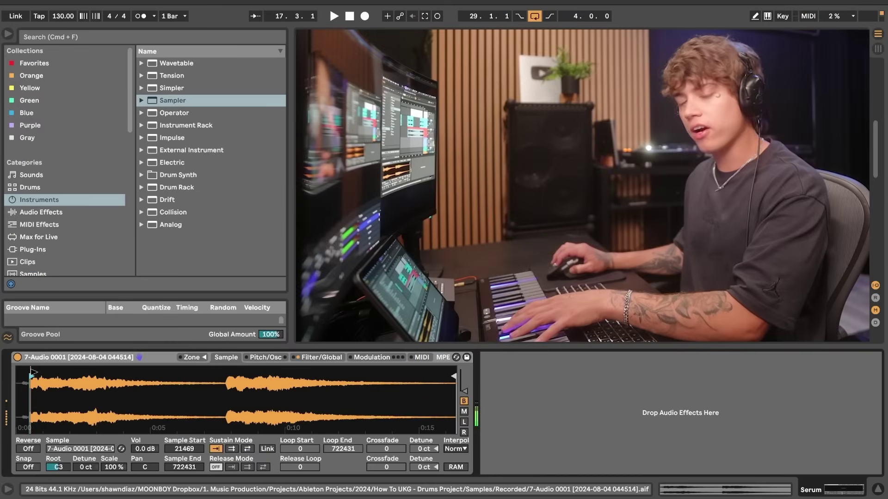
# Set the Sampler's sample start to 20396 and its sustain mode to back-and-forth looping
pyautogui.moveTo(33, 372); pyautogui.dragTo(105, 364)
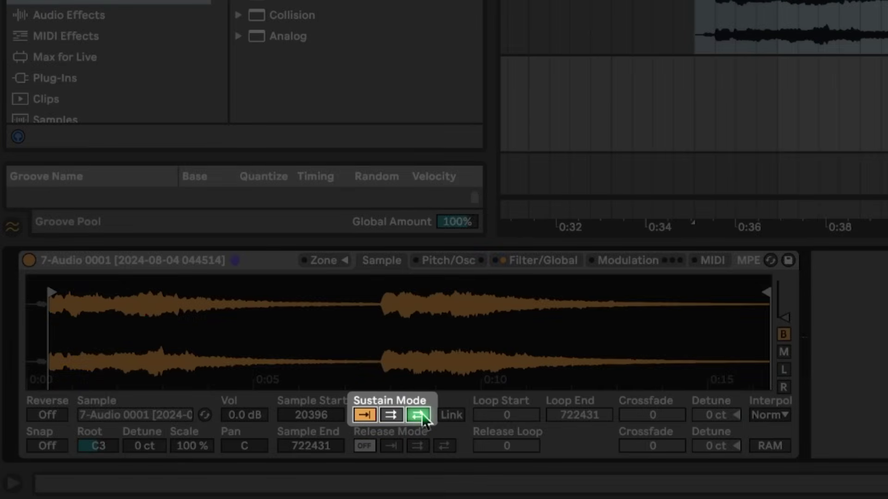
pyautogui.click(418, 415)
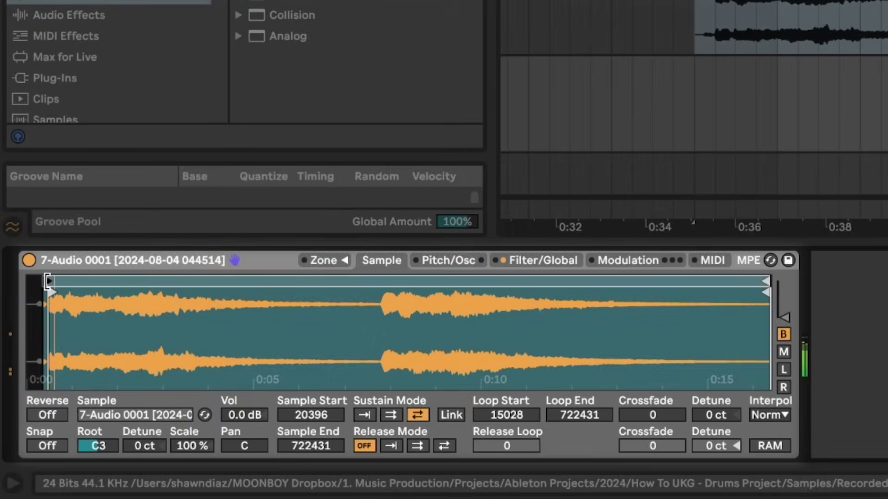
# Narrow the sustain loop to 106055–124440 and set its crossfade to 10438
pyautogui.moveTo(48, 281); pyautogui.dragTo(145, 284)
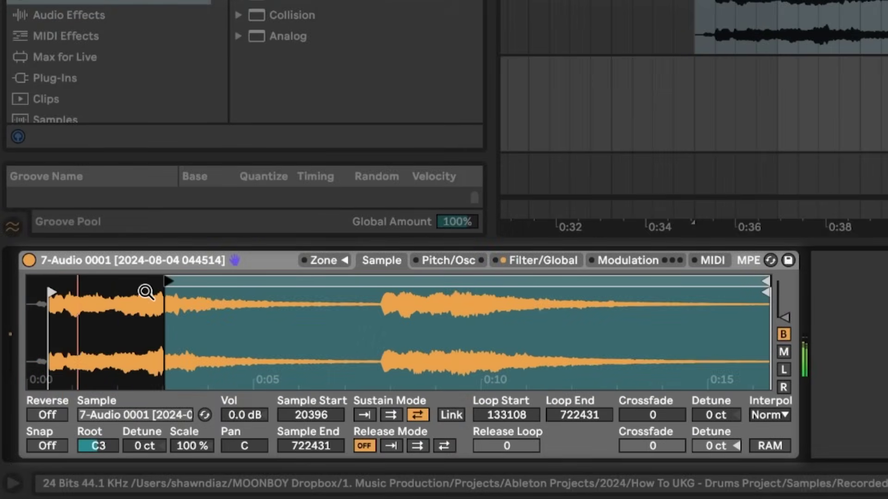
pyautogui.moveTo(766, 282); pyautogui.dragTo(149, 283)
pyautogui.moveTo(149, 282); pyautogui.dragTo(217, 281)
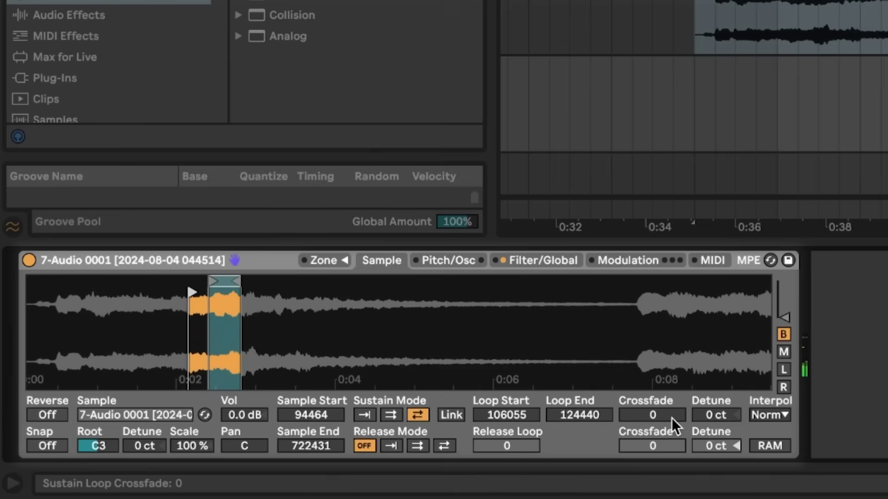
pyautogui.moveTo(672, 420); pyautogui.dragTo(672, 398)
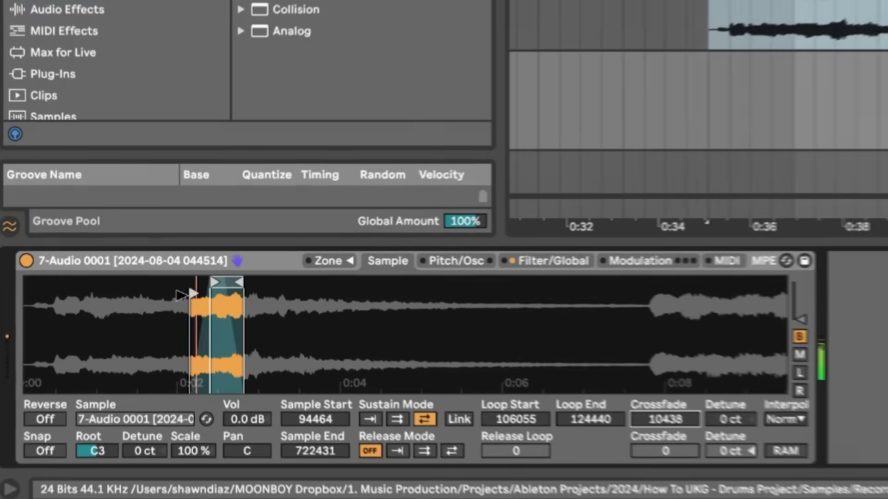
# Set the Sampler's sample start to 102481 and shift the sustain loop to end at 128130 with a crossfade of 11591
pyautogui.moveTo(192, 294); pyautogui.dragTo(87, 288)
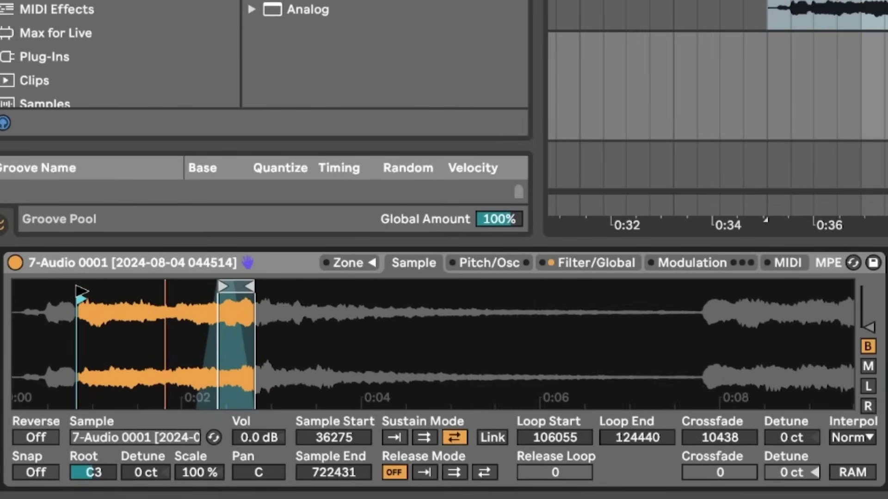
pyautogui.moveTo(234, 290); pyautogui.dragTo(87, 289)
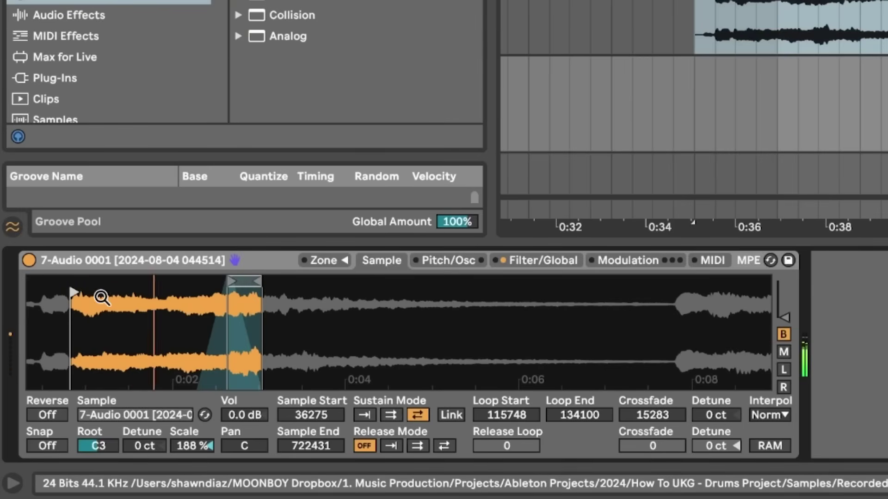
pyautogui.moveTo(70, 293); pyautogui.dragTo(193, 289)
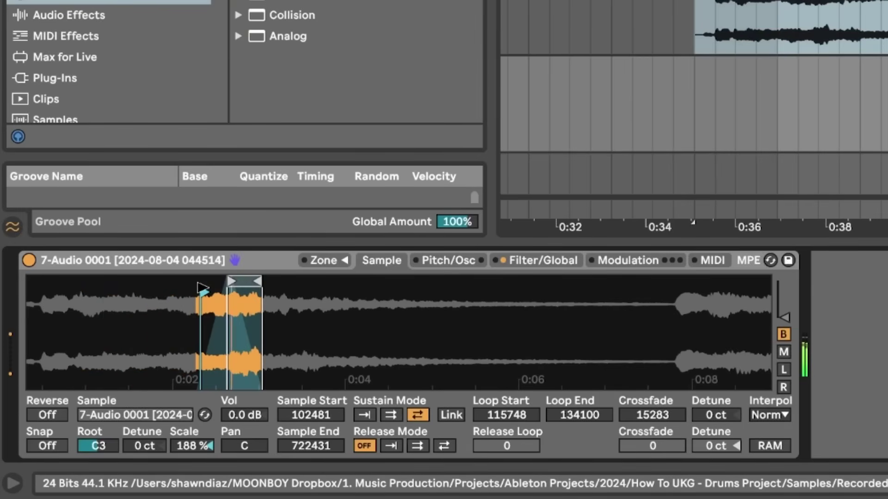
pyautogui.moveTo(249, 280)
pyautogui.mouseDown()
pyautogui.moveTo(256, 280)
pyautogui.moveTo(247, 281)
pyautogui.mouseUp()
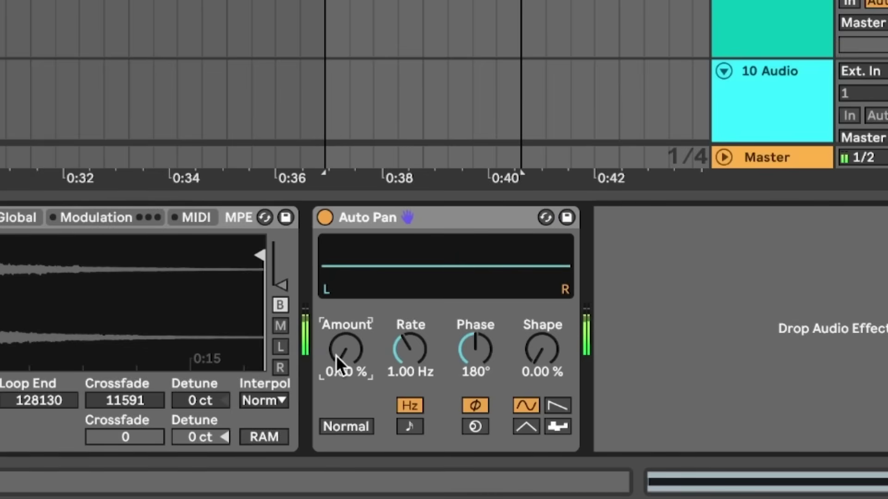
# Set the Auto Pan's amount to 100%, its tempo-synced rate to 1/8 and its phase to 14.3°
pyautogui.moveTo(341, 359); pyautogui.dragTo(341, 315)
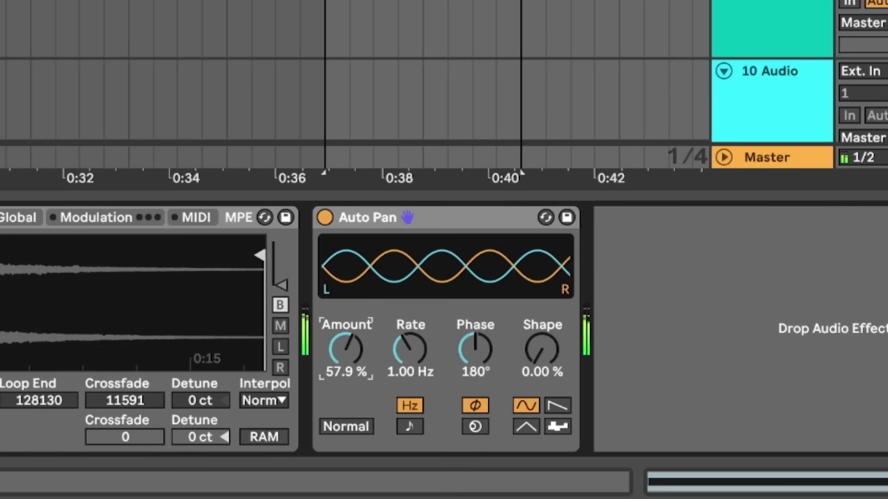
pyautogui.click(409, 426)
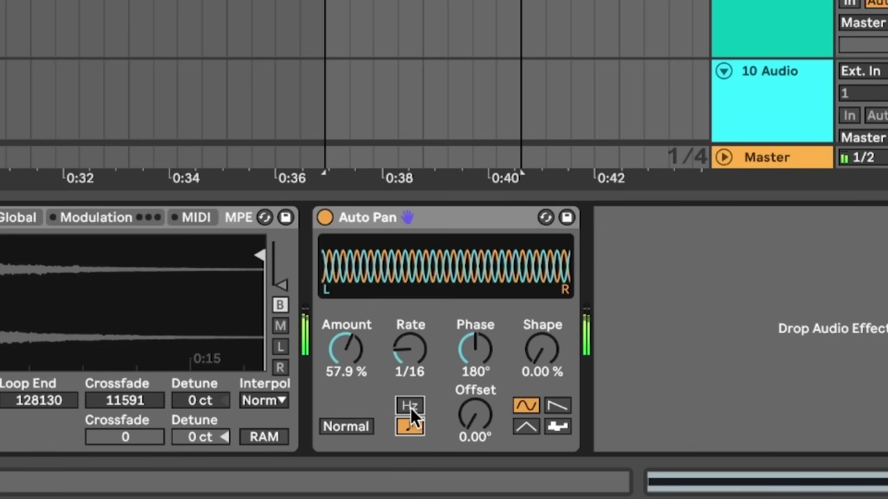
pyautogui.moveTo(475, 349); pyautogui.dragTo(475, 394)
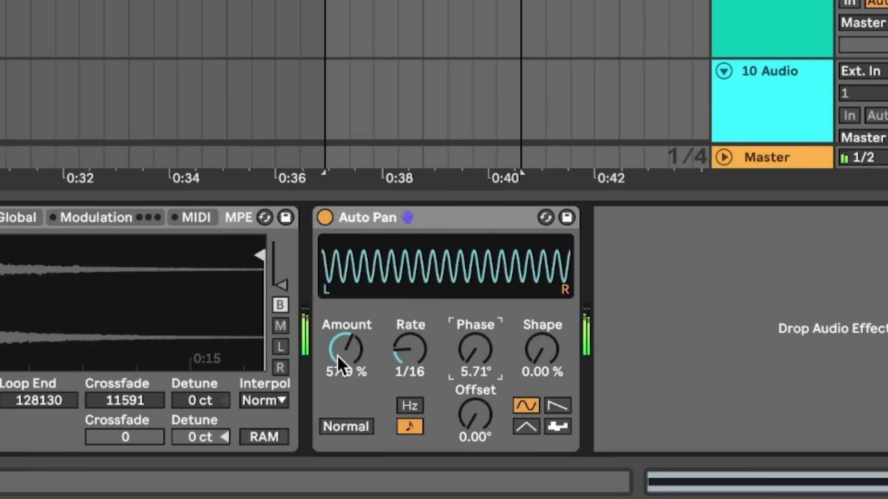
pyautogui.moveTo(337, 356); pyautogui.dragTo(337, 320)
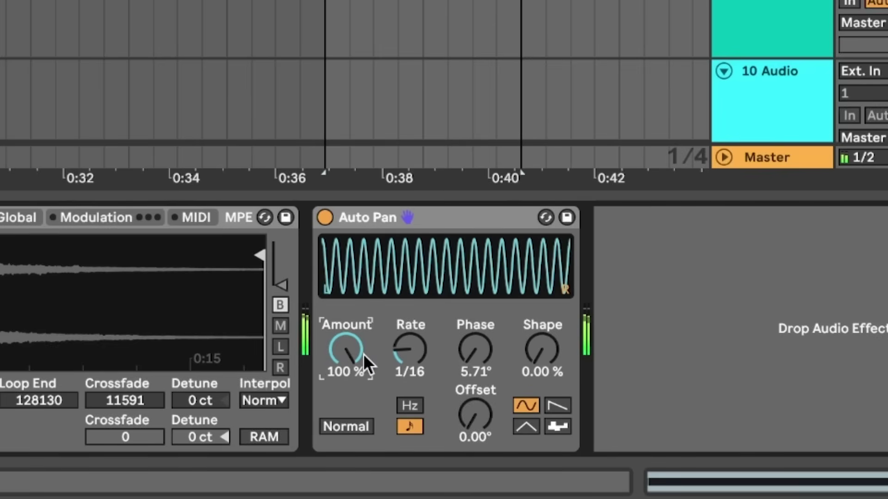
pyautogui.scroll(2, 409, 348)
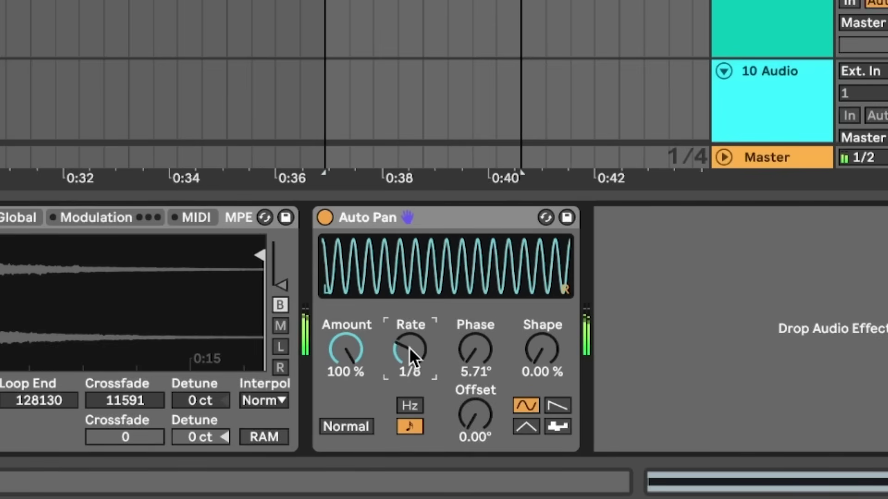
pyautogui.moveTo(474, 349); pyautogui.dragTo(456, 343)
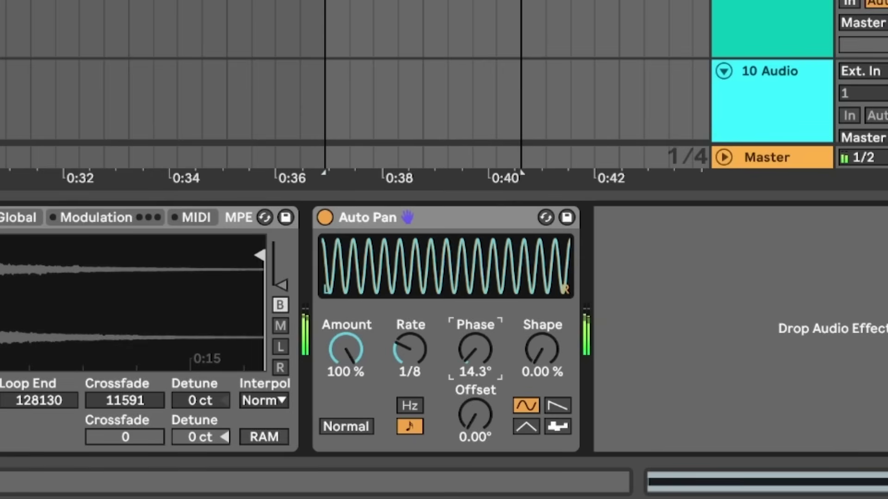
# Give the Auto Pan an inverted sawtooth wave with a 1/4 rate, 5.71° phase and 42.1% shape
pyautogui.click(554, 405)
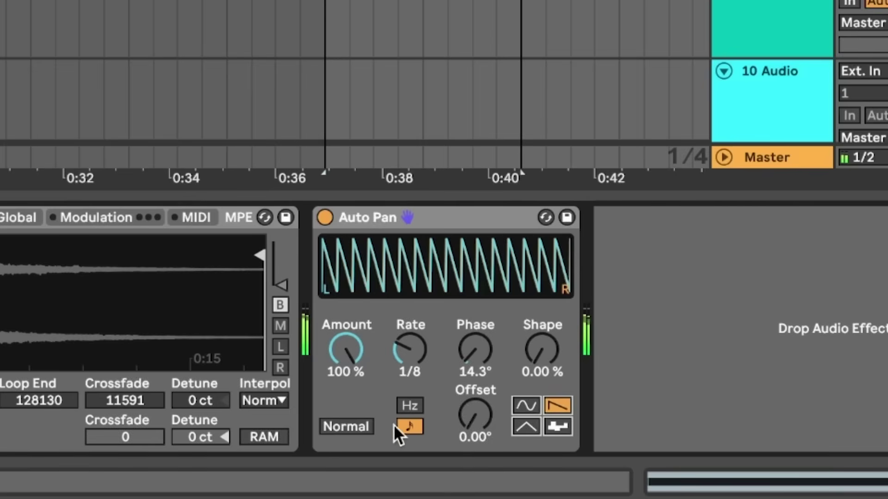
pyautogui.click(357, 424)
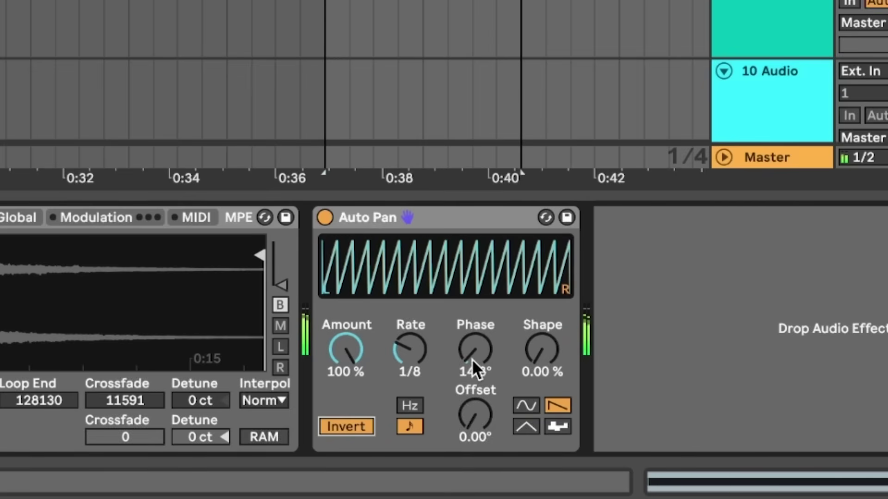
pyautogui.scroll(3, 411, 351)
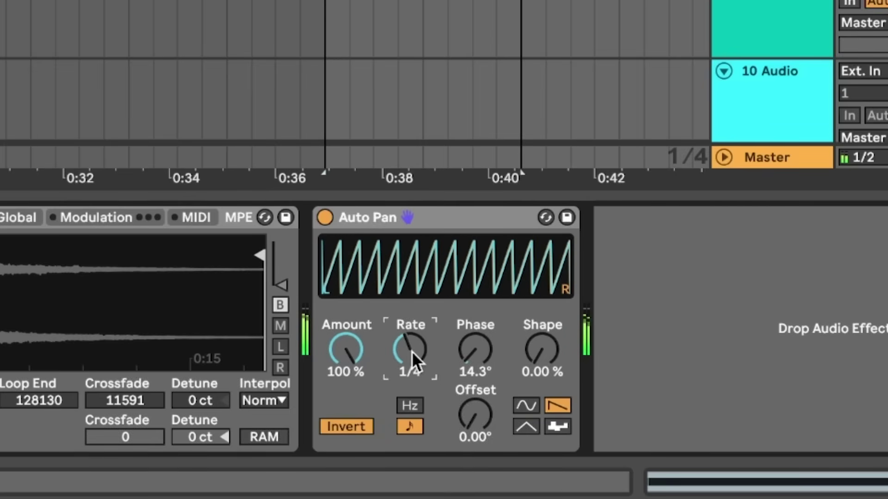
pyautogui.scroll(10, 542, 350)
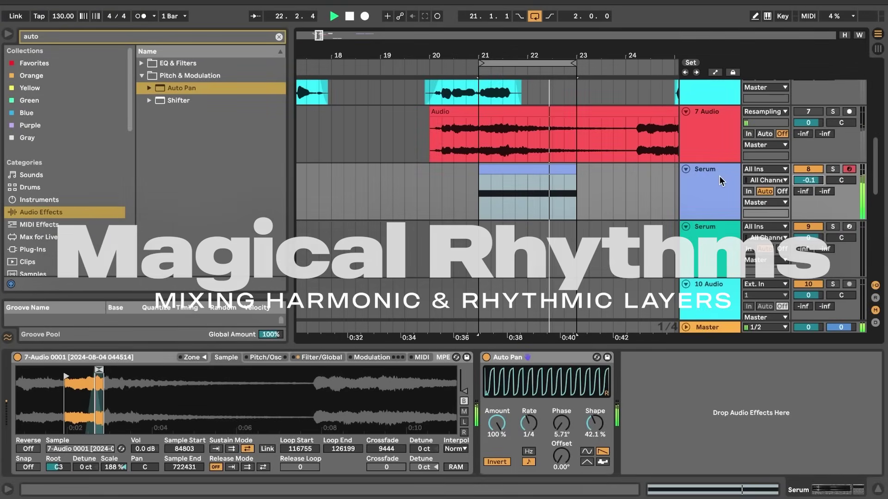
# Duplicate the choir Sampler track and move the copy's sustain loop to the second vocal phrase, ending at 431058
pyautogui.click(714, 176)
pyautogui.hotkey('ctrl', 'd')
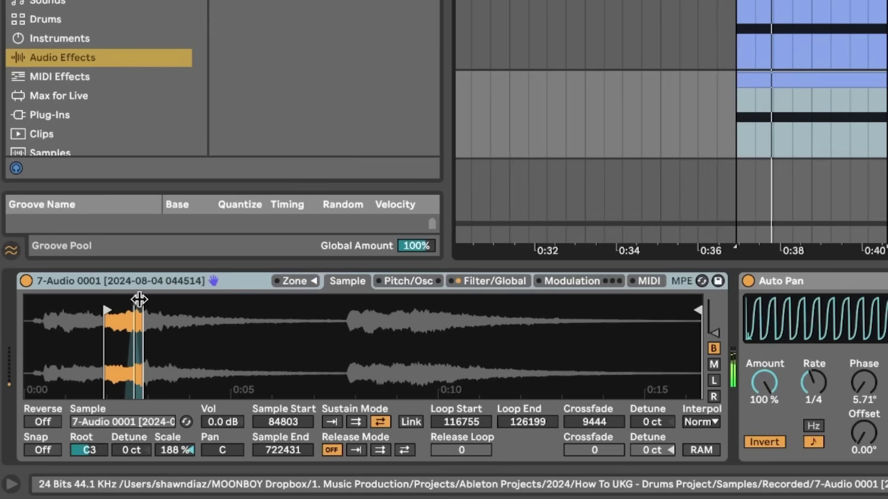
pyautogui.moveTo(139, 300); pyautogui.dragTo(371, 304)
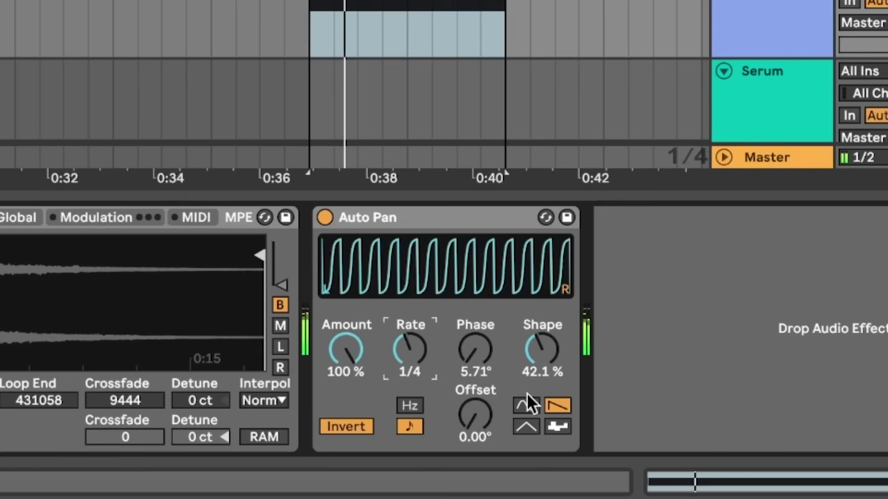
# Set the duplicated track's Auto Pan to a sine wave with a 1/16 rate and 7.14% shape
pyautogui.click(526, 402)
pyautogui.scroll(-2, 423, 343)
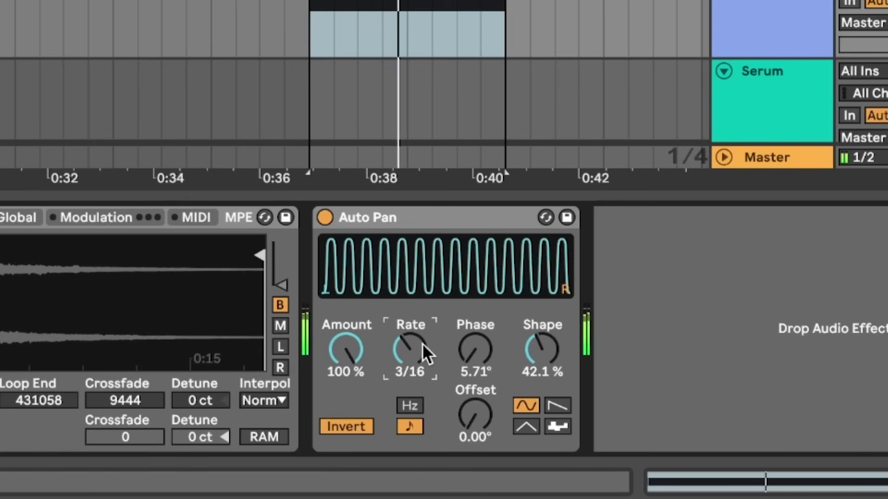
pyautogui.scroll(-4, 542, 350)
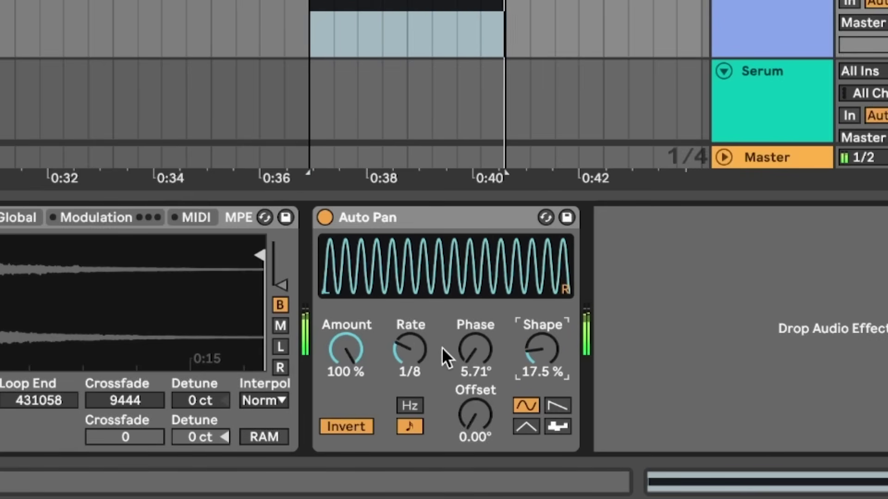
pyautogui.scroll(-2, 413, 344)
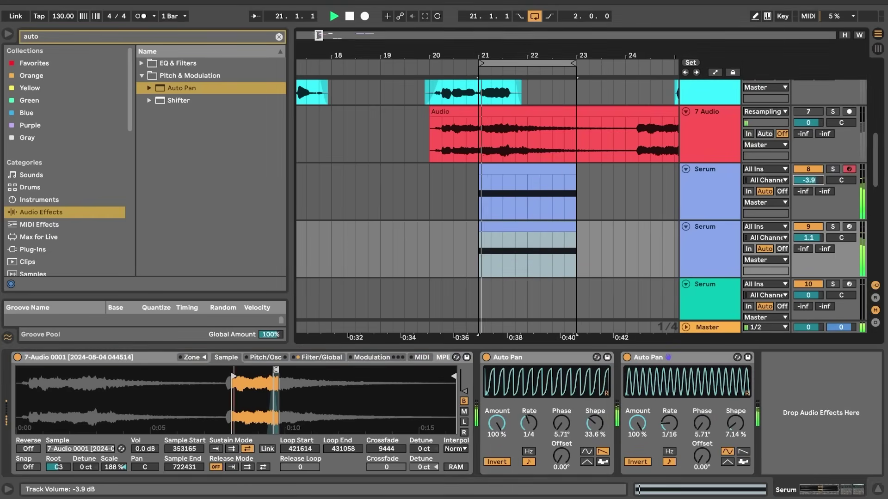
# Lower the original choir track's volume to -7.7 dB and raise the volume of its duplicate
pyautogui.moveTo(808, 180); pyautogui.dragTo(808, 215)
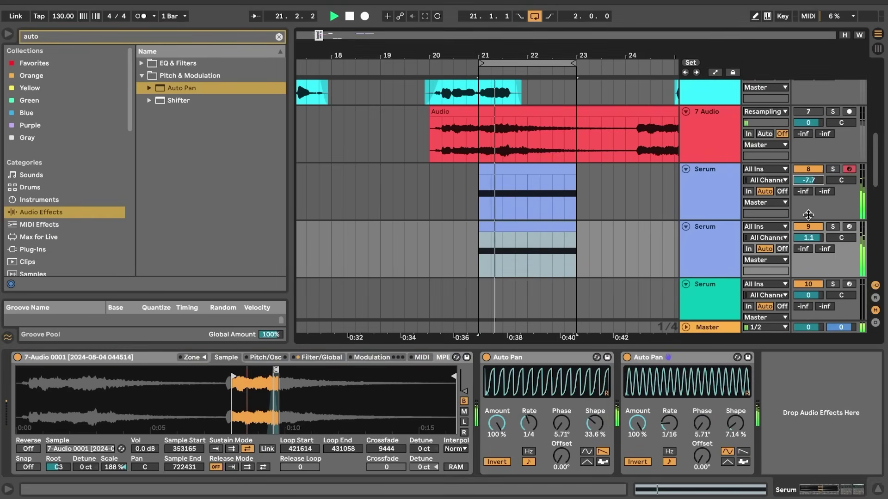
pyautogui.click(572, 179)
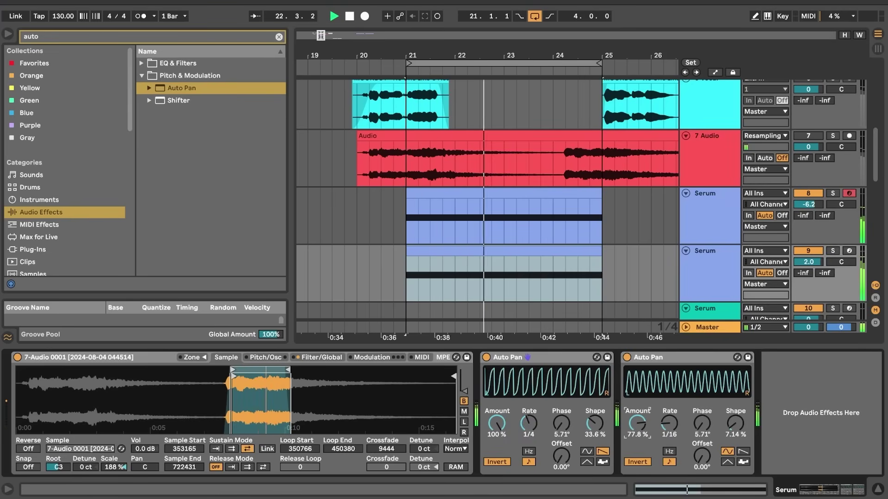
pyautogui.moveTo(806, 264); pyautogui.dragTo(805, 250)
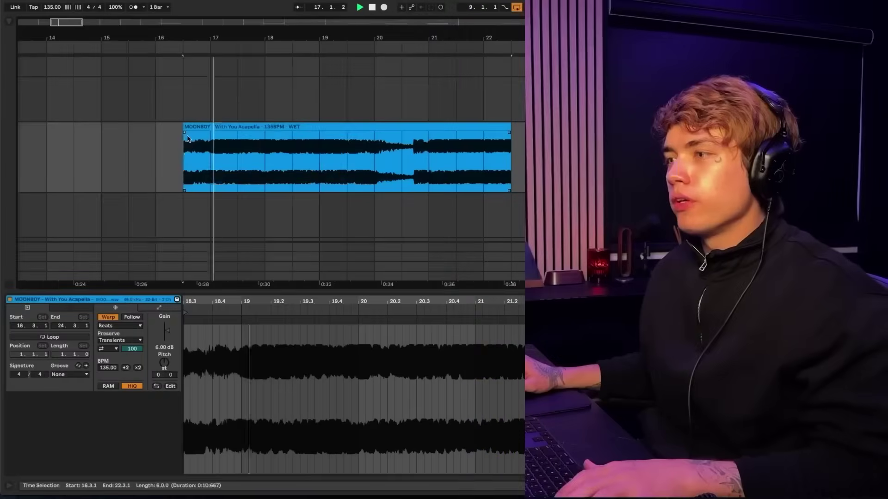
# Add a short fade-in to the start of the "MOONBOY - With You Acapella - 135BPM - WET" clip and play it back
pyautogui.click(197, 128)
pyautogui.press('space')
pyautogui.press('space')
pyautogui.hscroll(-1, 211, 163)
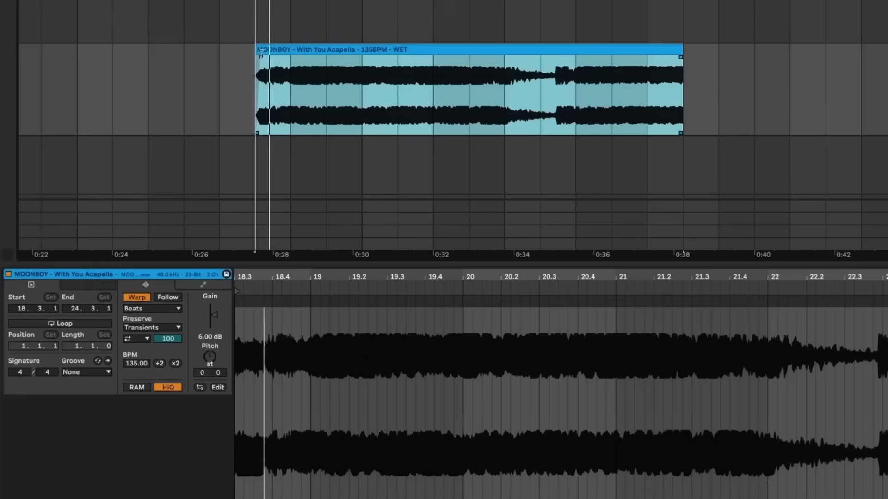
pyautogui.click(204, 134)
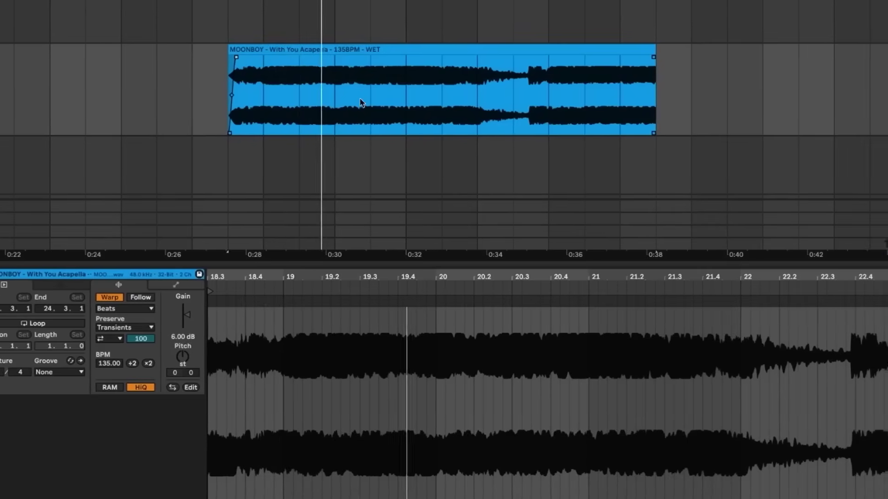
pyautogui.hscroll(-1, 362, 105)
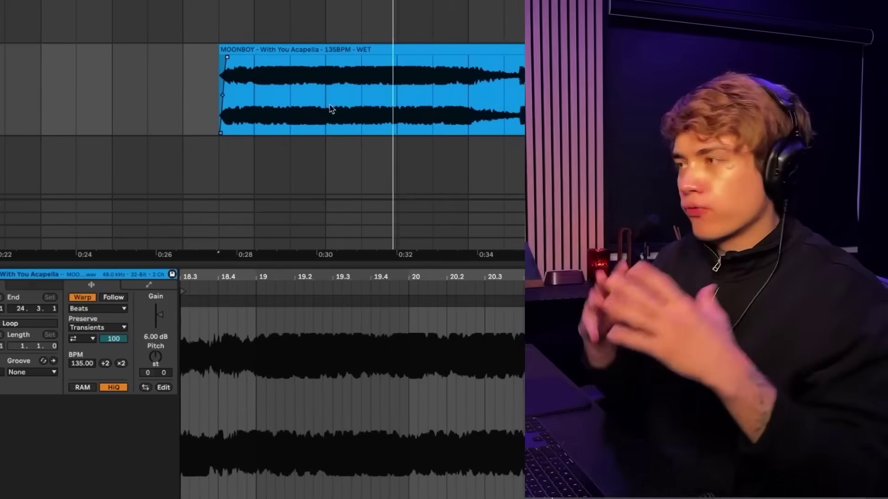
pyautogui.hscroll(-1, 337, 105)
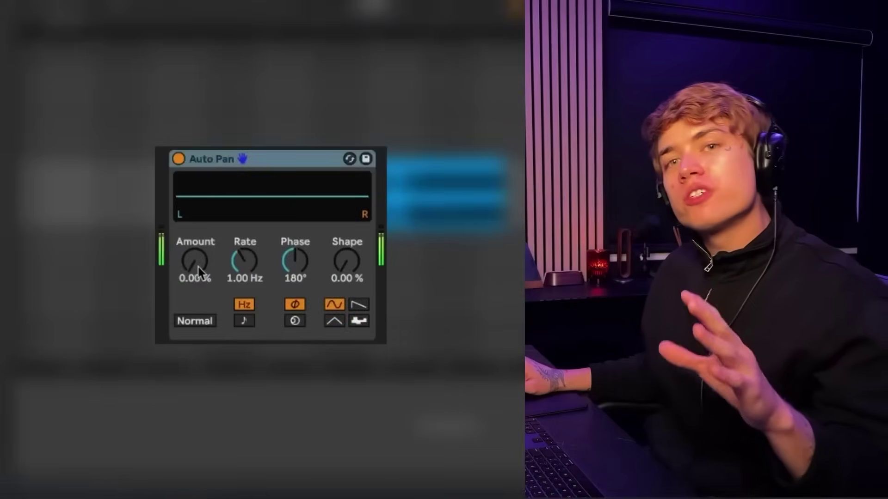
# Try raising the Auto Pan's amount
pyautogui.moveTo(198, 267); pyautogui.dragTo(198, 205)
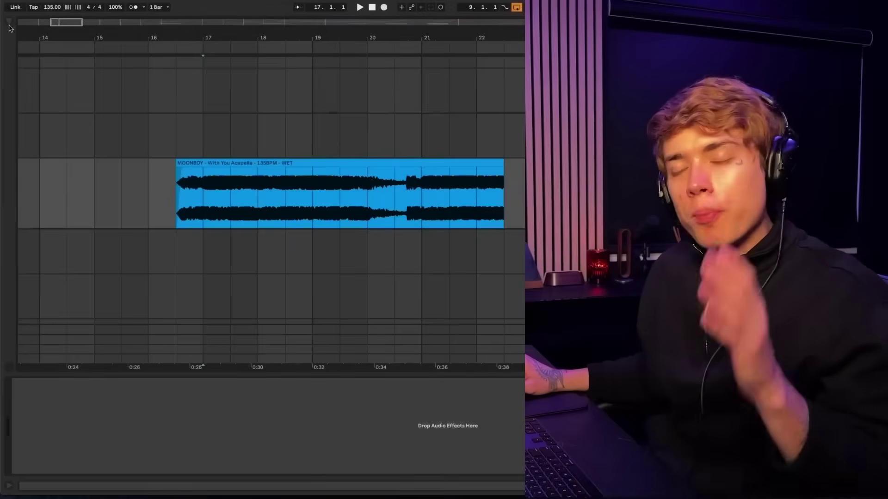
# Find Auto Pan among the audio effects and load it onto the acapella track
pyautogui.click(9, 26)
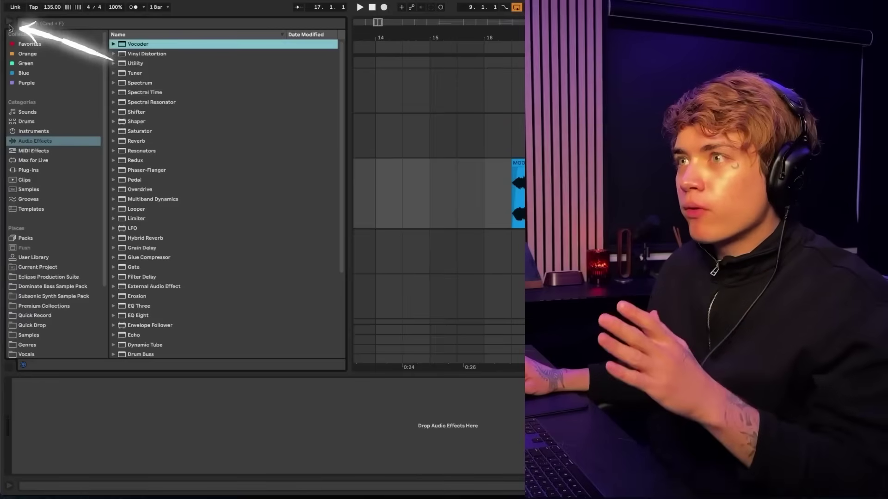
pyautogui.click(49, 137)
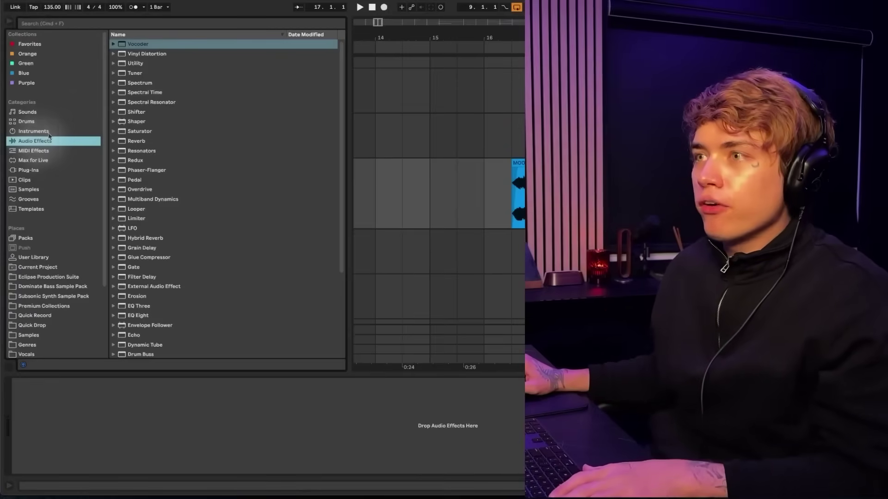
pyautogui.scroll(-5, 282, 315)
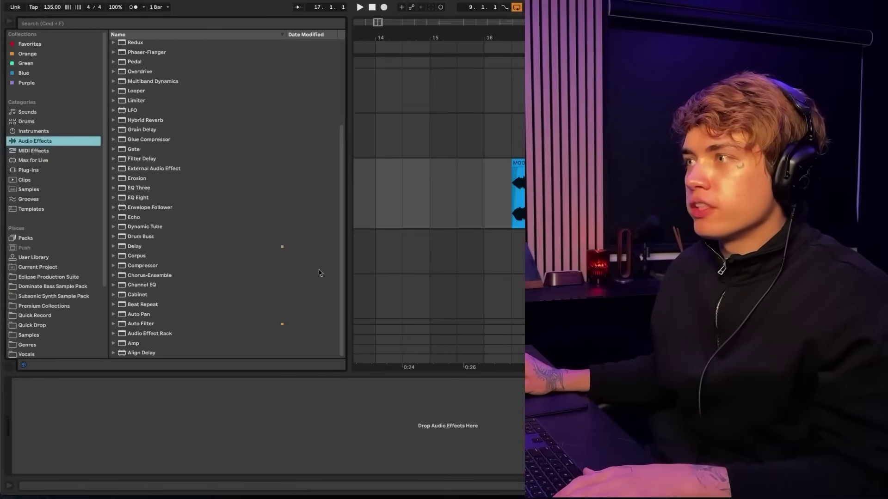
pyautogui.moveTo(136, 314); pyautogui.dragTo(346, 196)
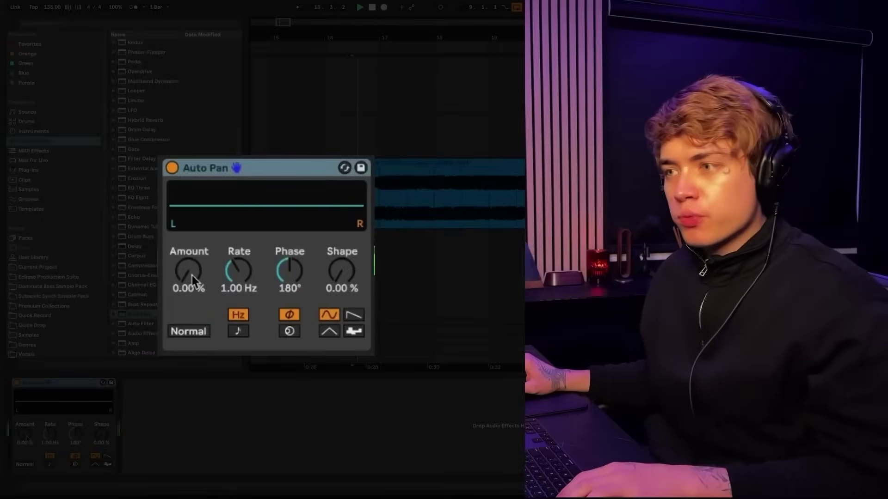
# Set the Auto Pan's amount to 82.5% and phase to 0°, and sync its rate to the tempo at 1/16
pyautogui.moveTo(192, 277); pyautogui.dragTo(193, 247)
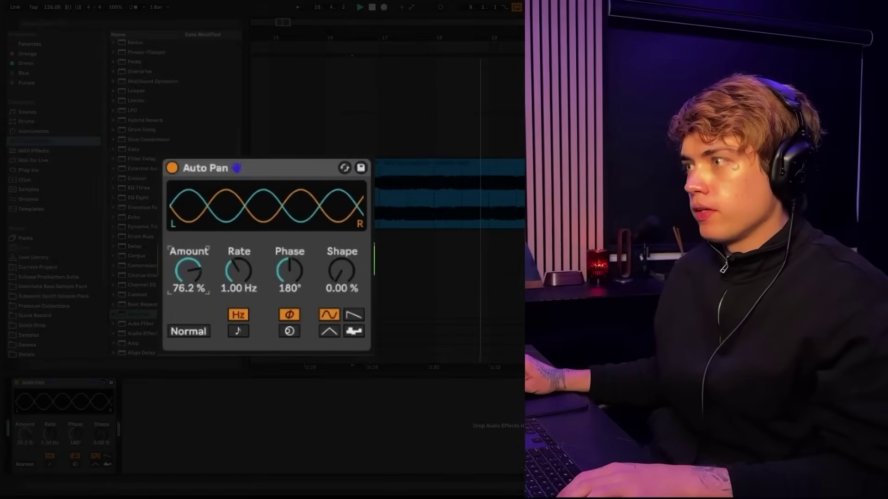
pyautogui.moveTo(195, 289); pyautogui.dragTo(195, 279)
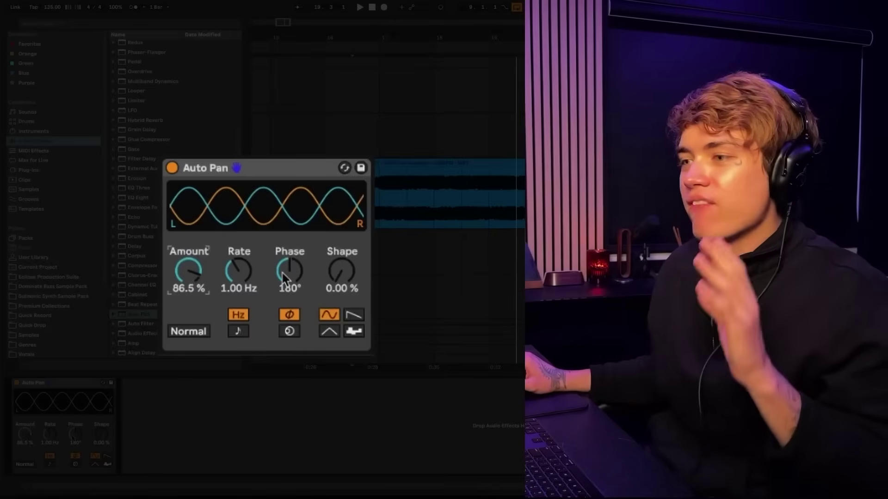
pyautogui.press('space')
pyautogui.moveTo(284, 277); pyautogui.dragTo(284, 324)
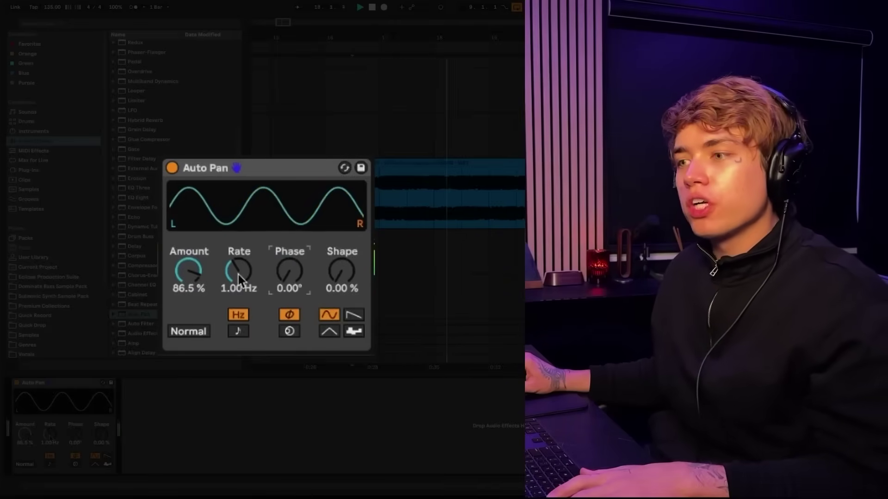
pyautogui.click(240, 332)
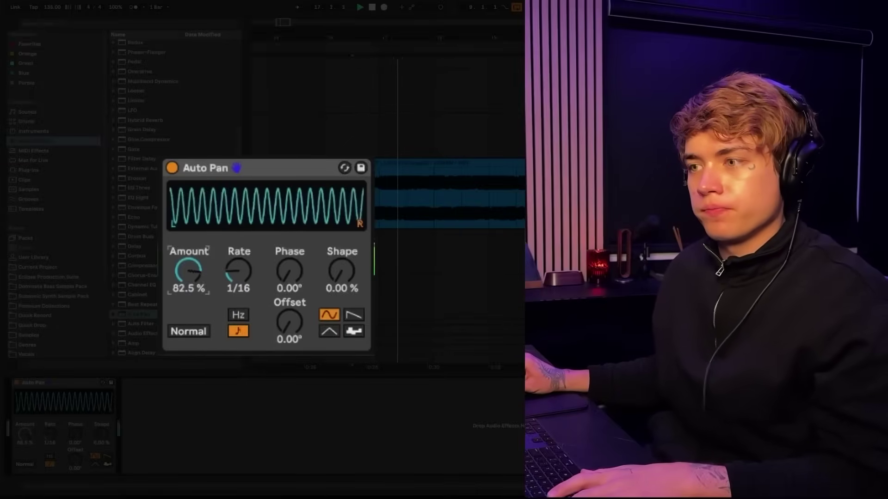
# Set the Auto Pan's phase to 65.7° and its amount to 100%, listening to the acapella while adjusting
pyautogui.moveTo(188, 271); pyautogui.dragTo(188, 231)
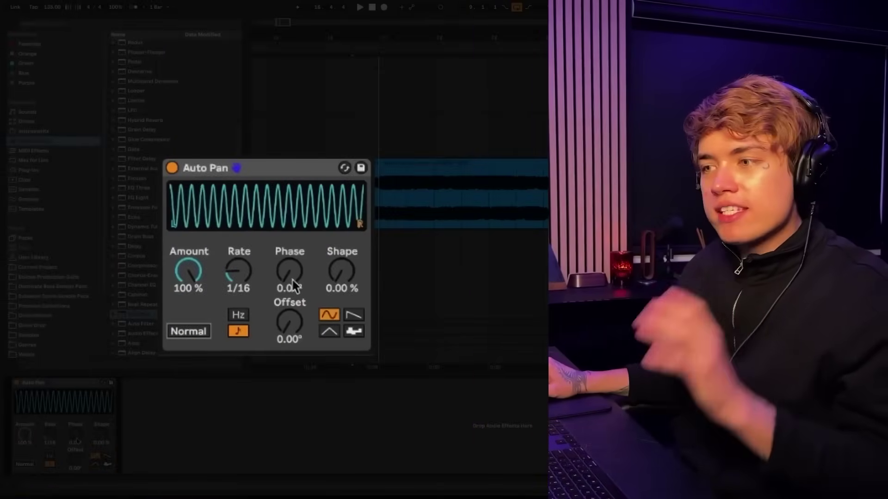
pyautogui.moveTo(294, 280); pyautogui.dragTo(293, 259)
pyautogui.press('space')
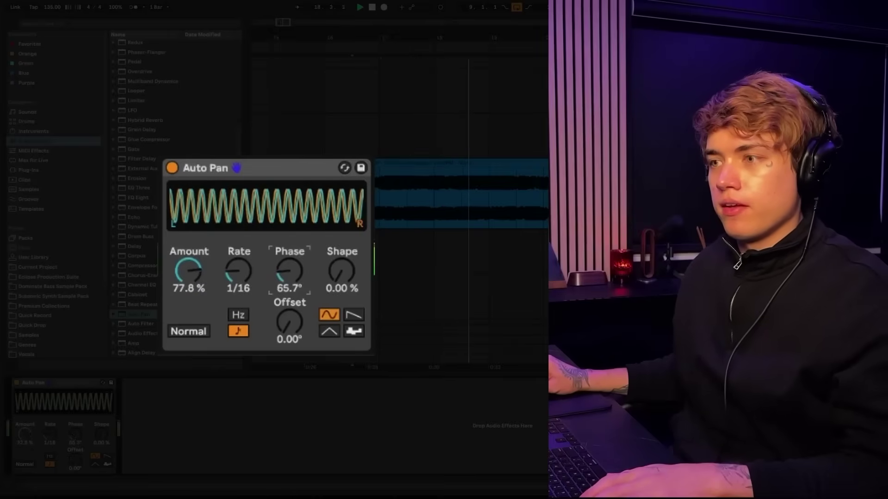
pyautogui.press('space')
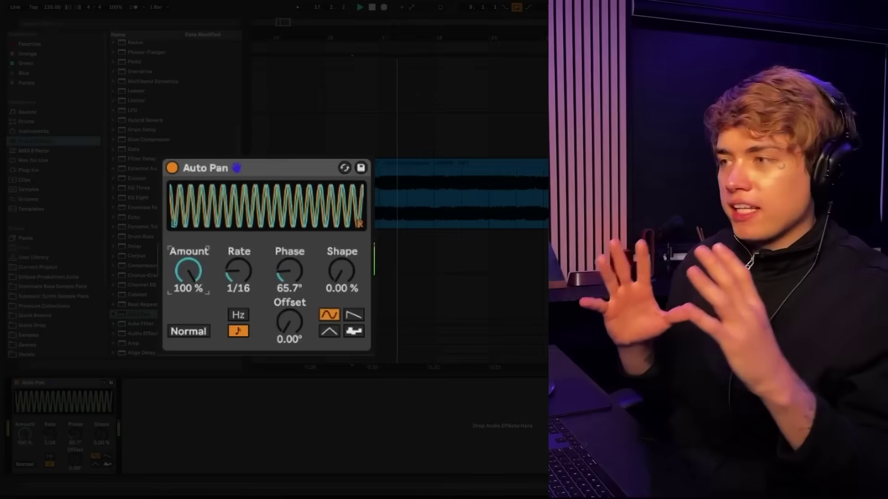
pyautogui.moveTo(189, 270)
pyautogui.mouseDown()
pyautogui.moveTo(189, 299)
pyautogui.moveTo(188, 268)
pyautogui.mouseUp()
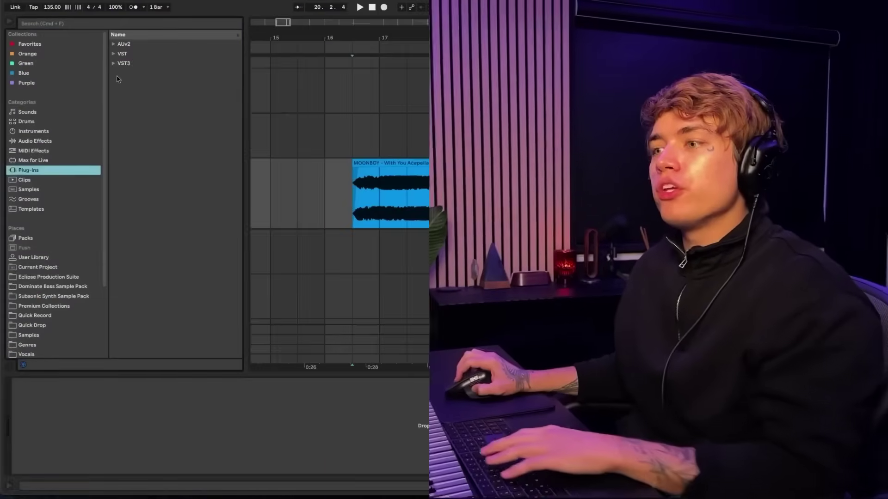
# Load the SerumFX plug-in onto the acapella track and enable its Noise oscillator and Note Latch
pyautogui.press('super+f')
pyautogui.write('serumfx')
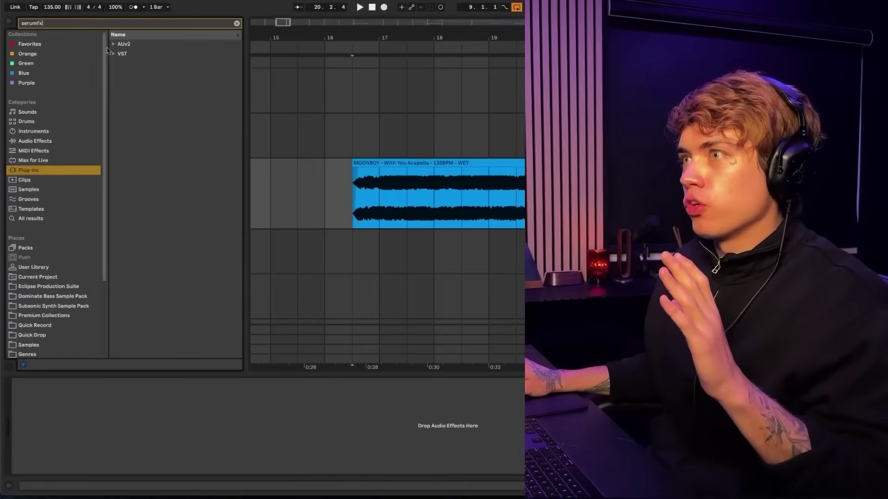
pyautogui.click(119, 53)
pyautogui.moveTo(144, 64); pyautogui.dragTo(256, 407)
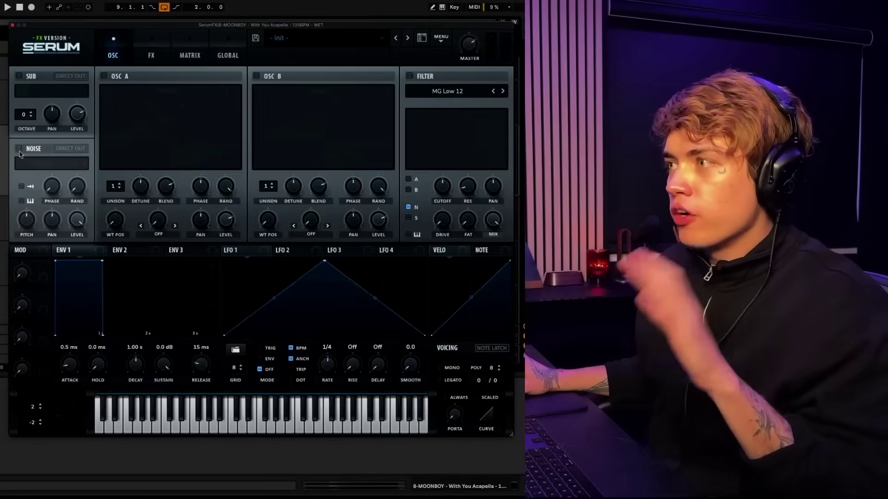
pyautogui.click(19, 148)
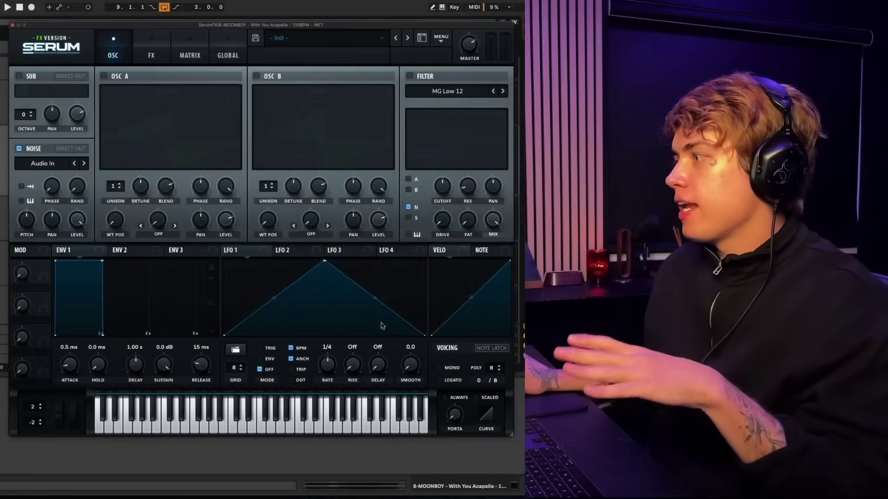
pyautogui.click(492, 349)
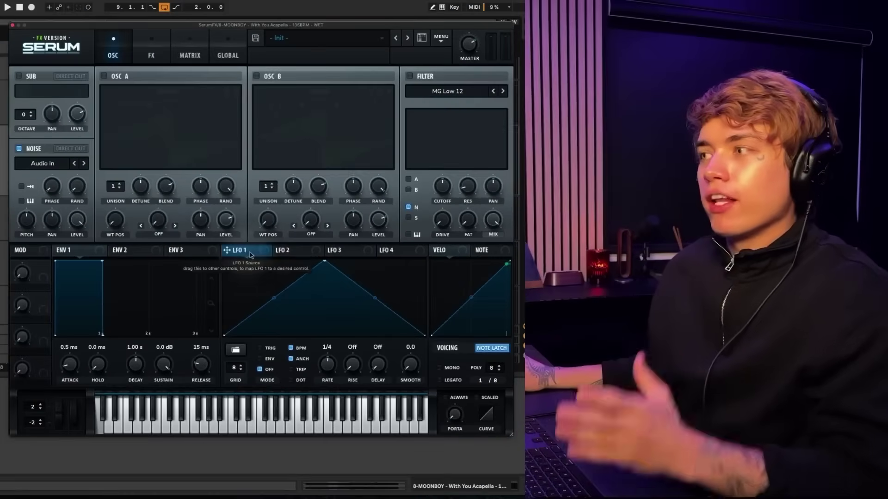
# Assign LFO 1 to the Noise oscillator's level and adjust the level for the modulation during playback
pyautogui.click(204, 217)
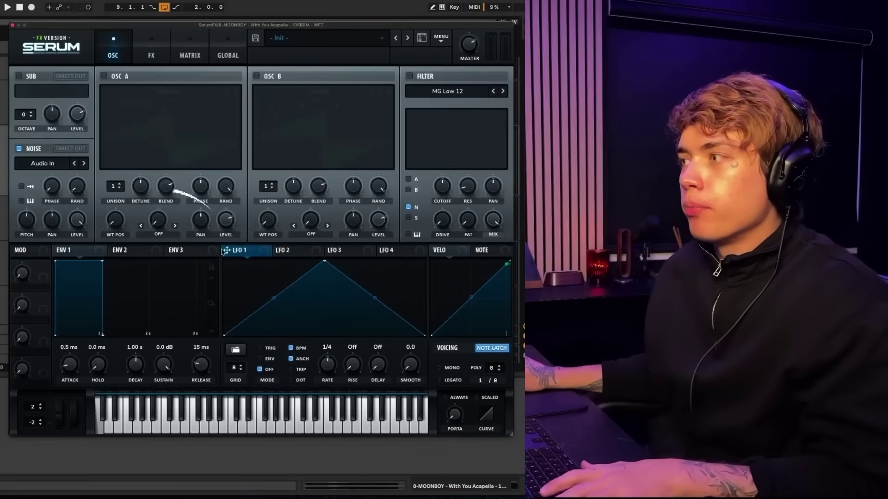
pyautogui.moveTo(86, 224); pyautogui.dragTo(78, 222)
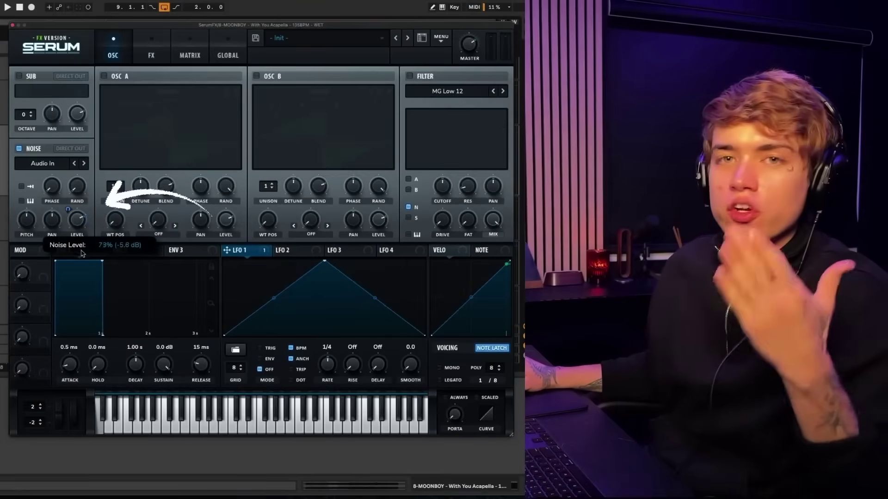
pyautogui.moveTo(79, 233)
pyautogui.mouseDown()
pyautogui.moveTo(80, 304)
pyautogui.moveTo(93, 240)
pyautogui.mouseUp()
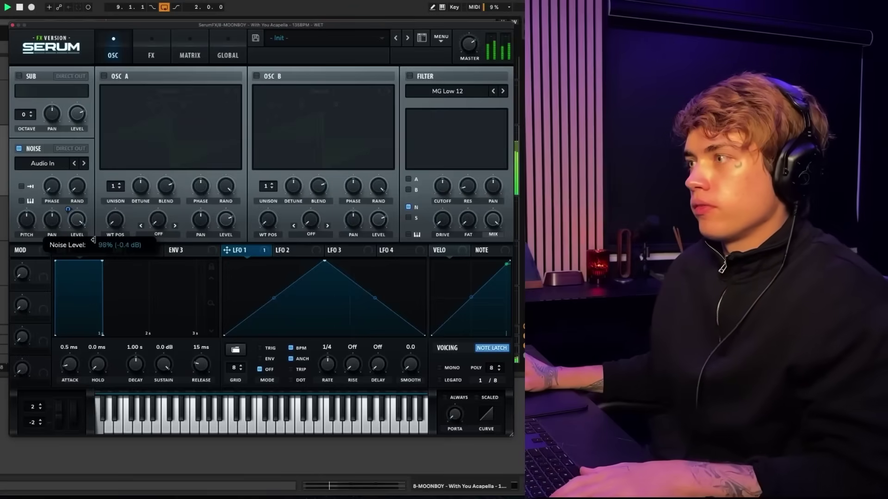
pyautogui.moveTo(90, 315); pyautogui.dragTo(89, 326)
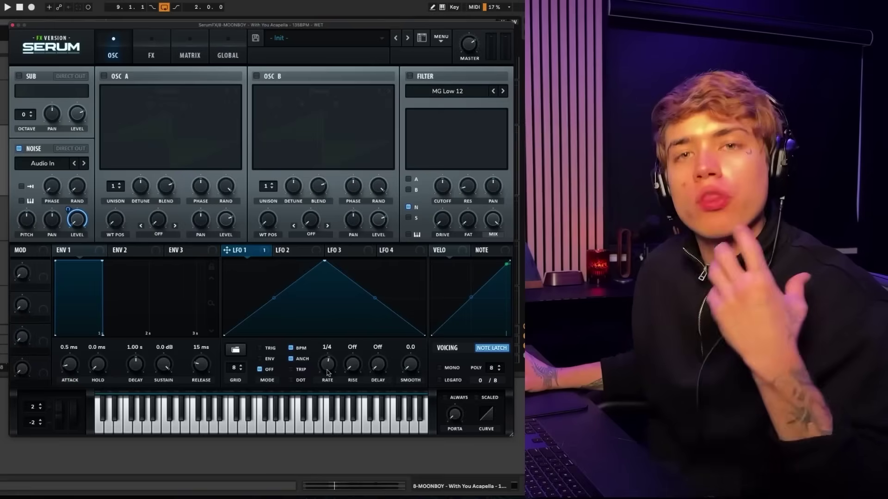
# Set LFO 1's rate to 1/16 and shift its peak earlier and later in the cycle during playback
pyautogui.press('space')
pyautogui.moveTo(327, 371); pyautogui.dragTo(326, 363)
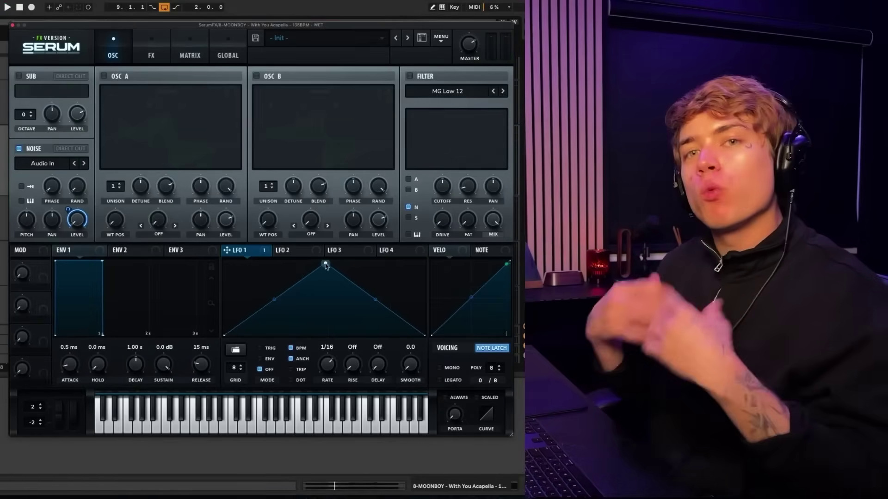
pyautogui.press('space')
pyautogui.moveTo(325, 263); pyautogui.dragTo(222, 229)
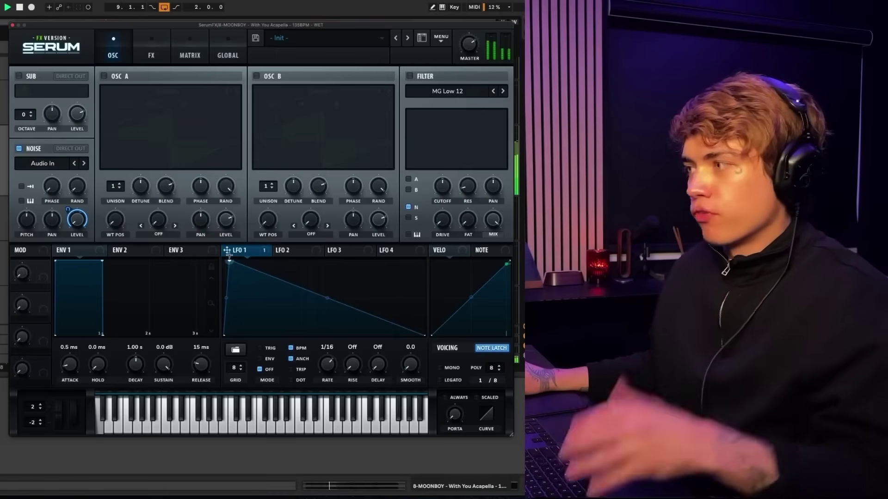
pyautogui.moveTo(230, 266); pyautogui.dragTo(355, 244)
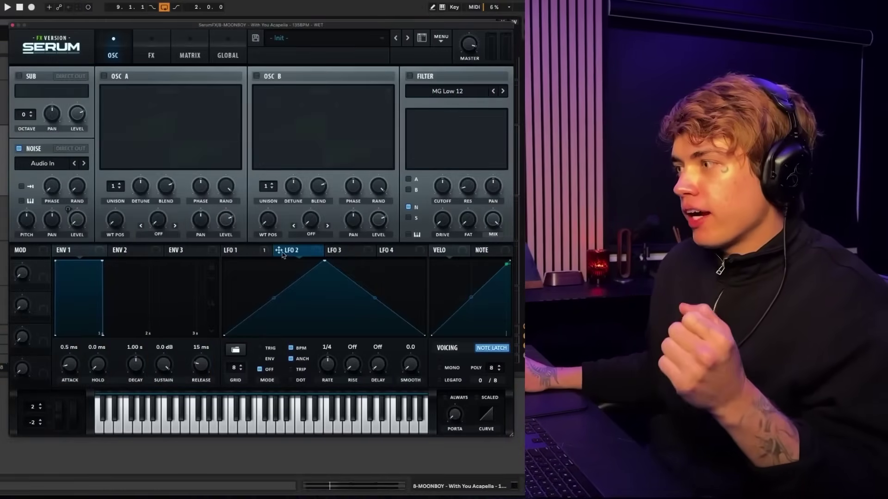
# Modulate envelope 1's sustain with LFO 2, setting the sustain to -89.0 dB and the decay to 0.0 ms
pyautogui.moveTo(283, 254); pyautogui.dragTo(164, 367)
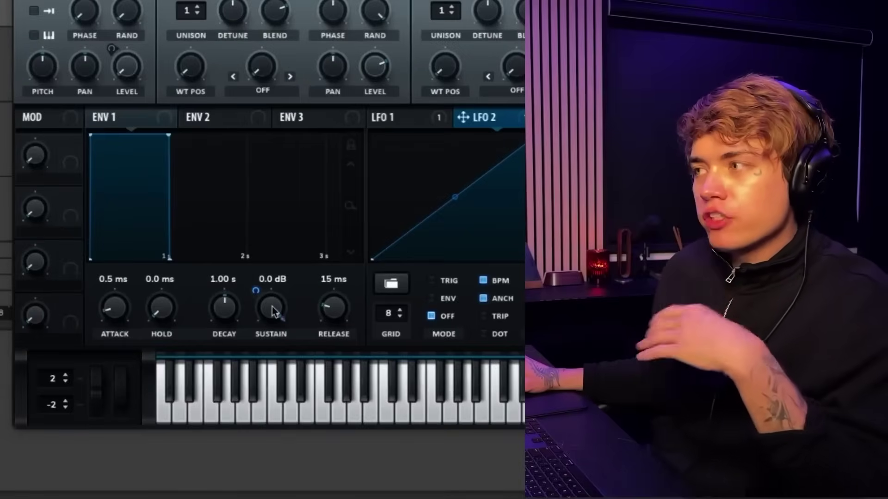
pyautogui.moveTo(164, 365); pyautogui.dragTo(163, 387)
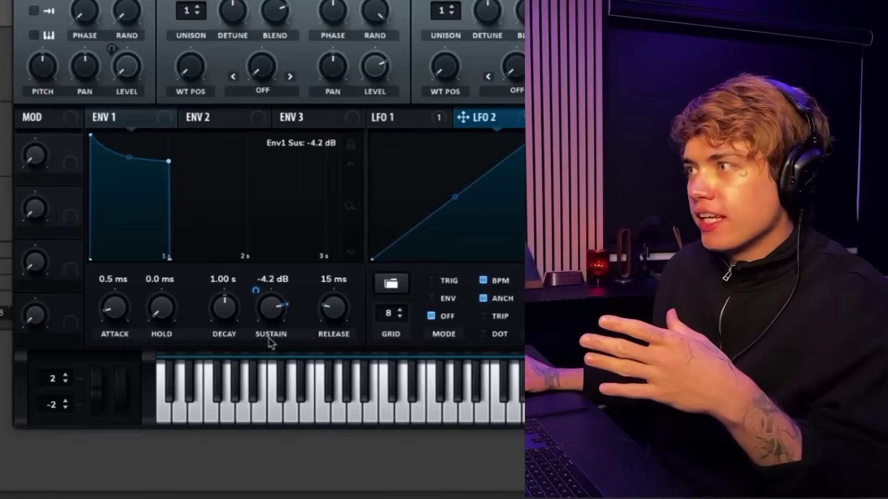
pyautogui.moveTo(269, 339); pyautogui.dragTo(273, 423)
pyautogui.moveTo(262, 301); pyautogui.dragTo(254, 293)
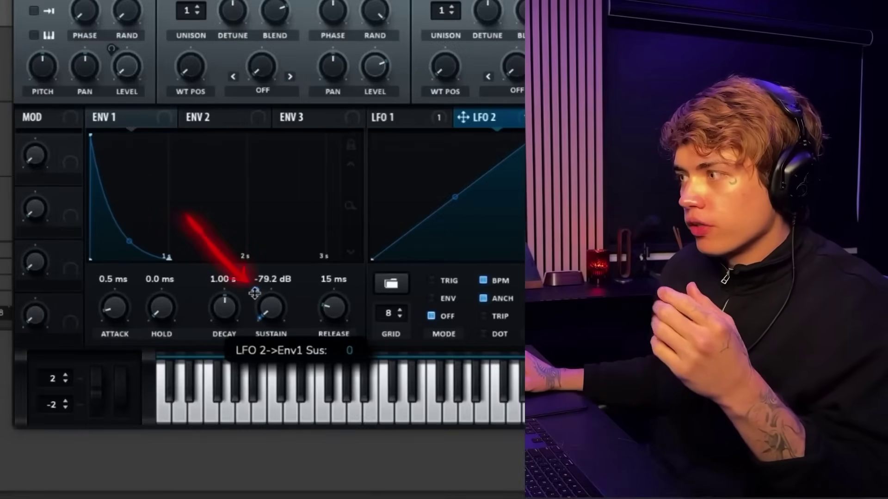
pyautogui.moveTo(266, 259); pyautogui.dragTo(268, 240)
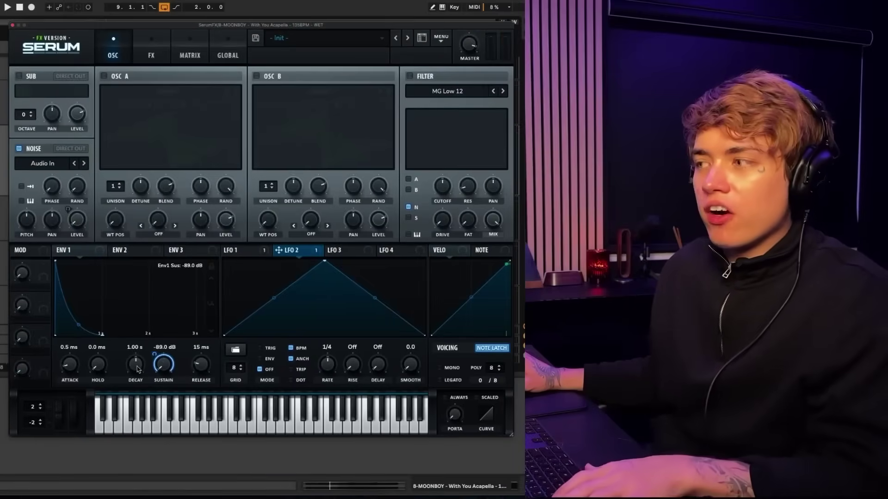
pyautogui.moveTo(224, 308); pyautogui.dragTo(225, 326)
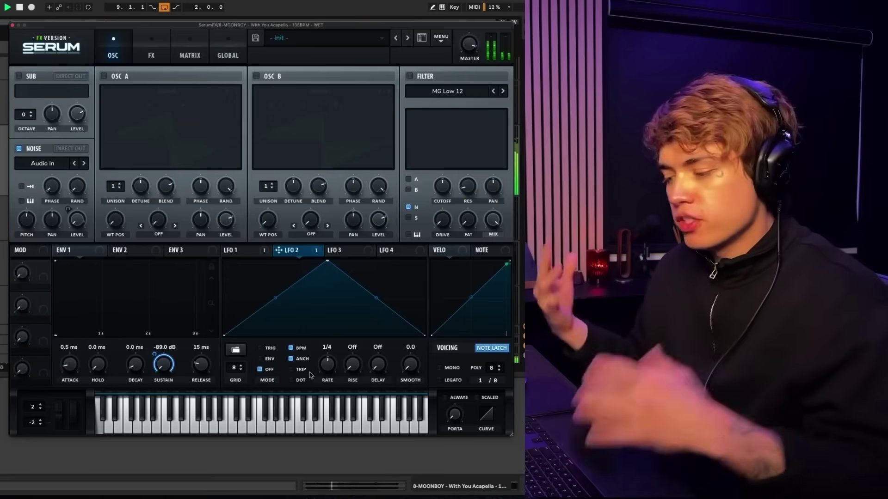
# Reshape LFO 2 into a curved rise held at full level, and map Macro 1 to the noise level and envelope 1's sustain
pyautogui.moveTo(327, 262); pyautogui.dragTo(350, 262)
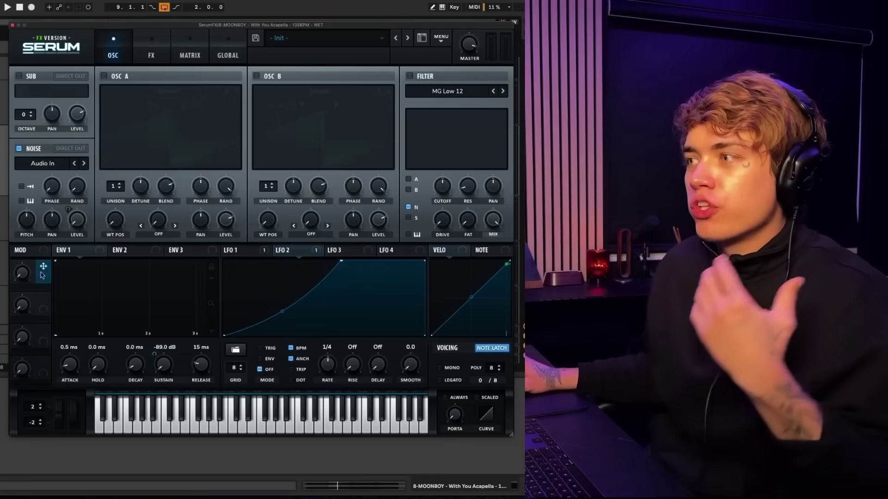
pyautogui.moveTo(43, 267); pyautogui.dragTo(79, 223)
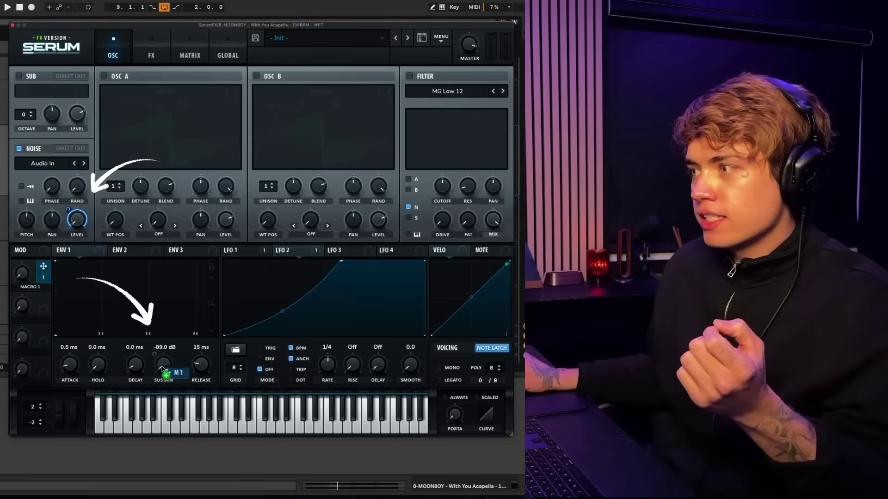
pyautogui.moveTo(163, 370); pyautogui.dragTo(163, 365)
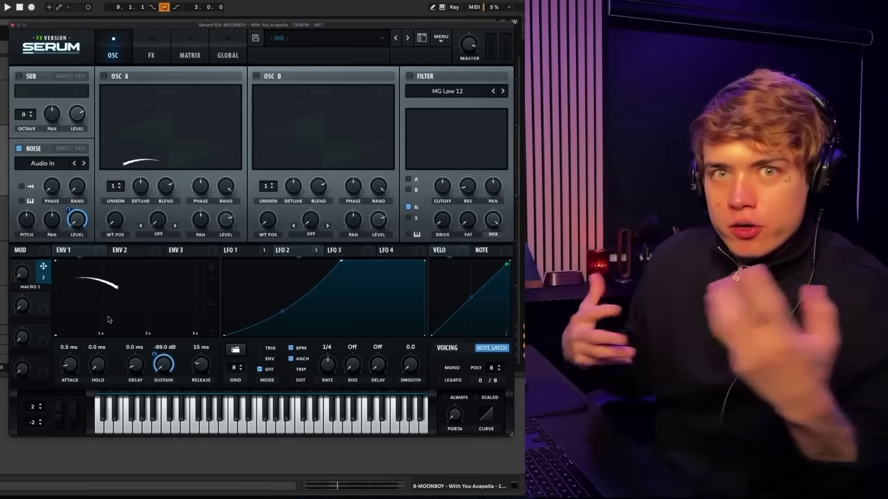
pyautogui.press('space')
pyautogui.moveTo(23, 281)
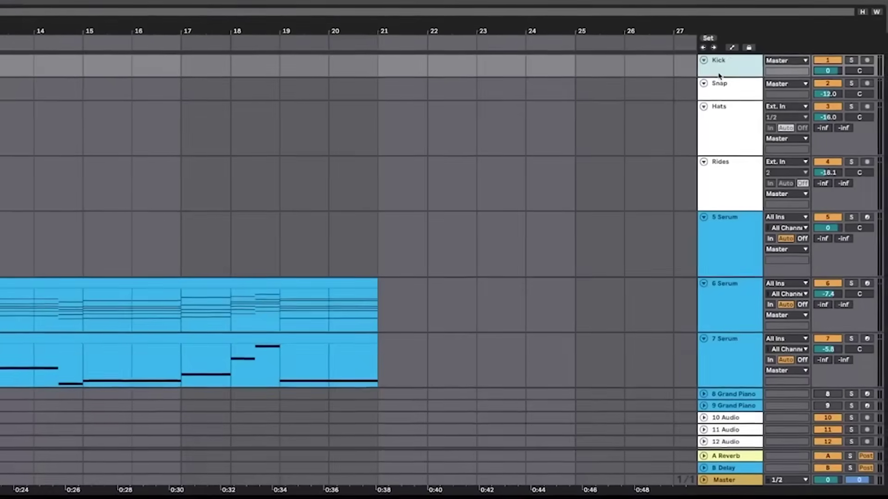
# Create a new audio track above the Kick track and name it Bus 1
pyautogui.press('super+t')
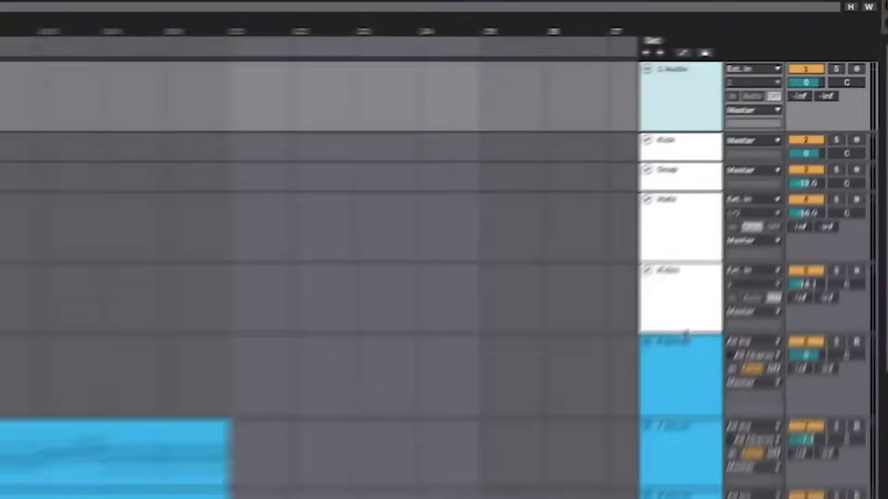
pyautogui.press('super+r')
pyautogui.write('Bus')
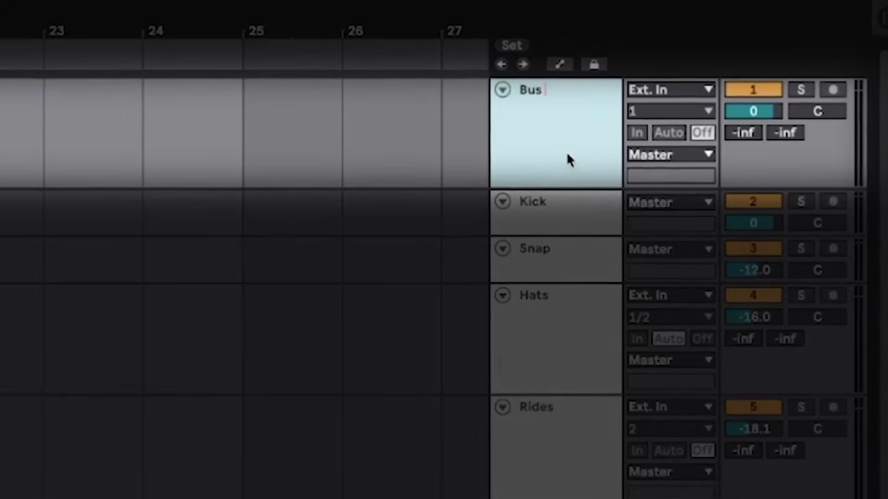
pyautogui.write(' 1')
pyautogui.press('Return')
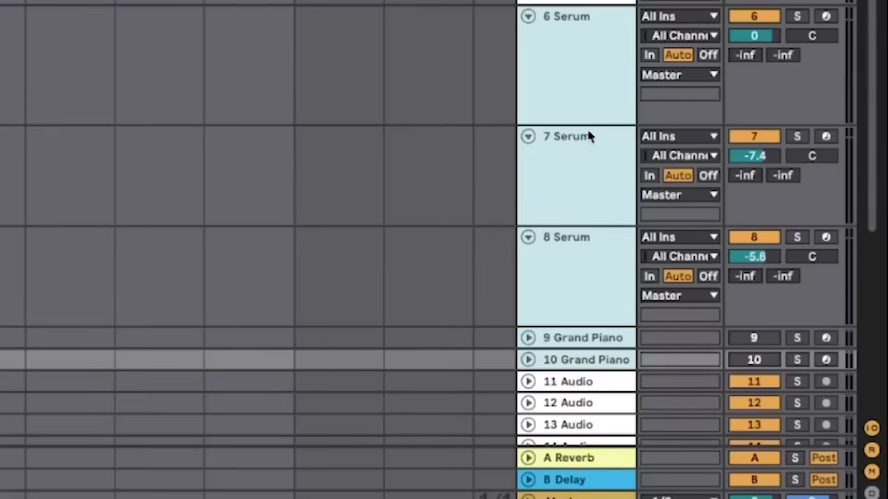
# Group the Serum and Grand Piano tracks and name the group Synths
pyautogui.press('super+g')
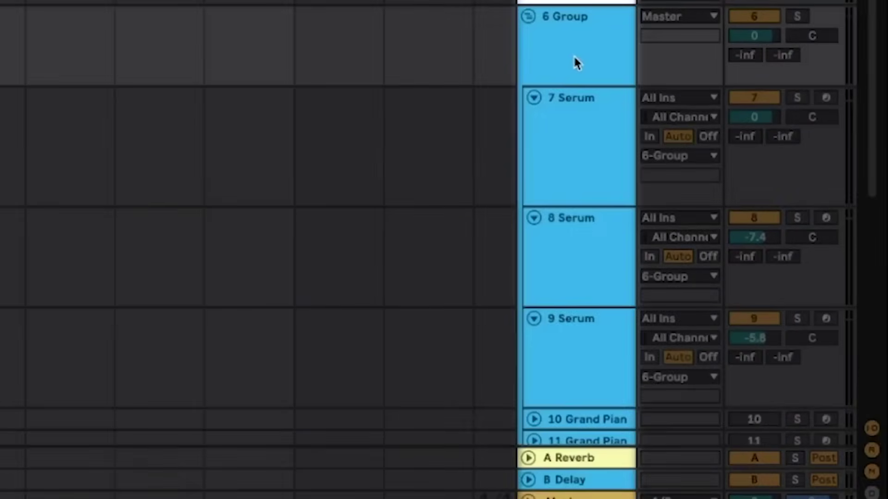
pyautogui.press('super+r')
pyautogui.write('Syn')
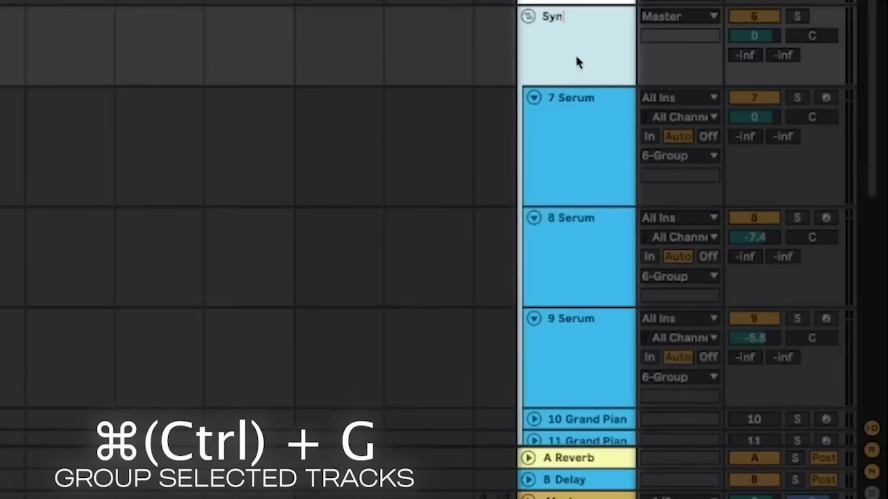
pyautogui.write('ths')
pyautogui.press('Return')
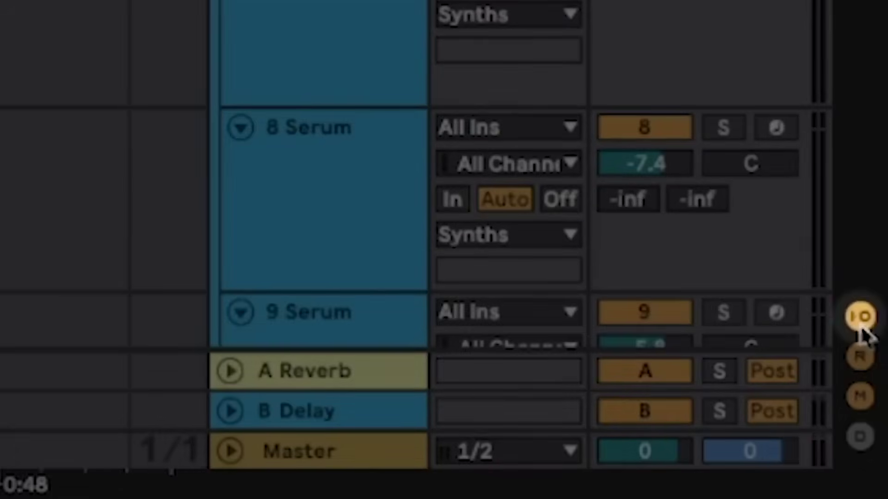
# Route the Synths group's output from the Master to Bus 1 and select the Bus 1 track
pyautogui.click(859, 325)
pyautogui.click(859, 325)
pyautogui.click(639, 13)
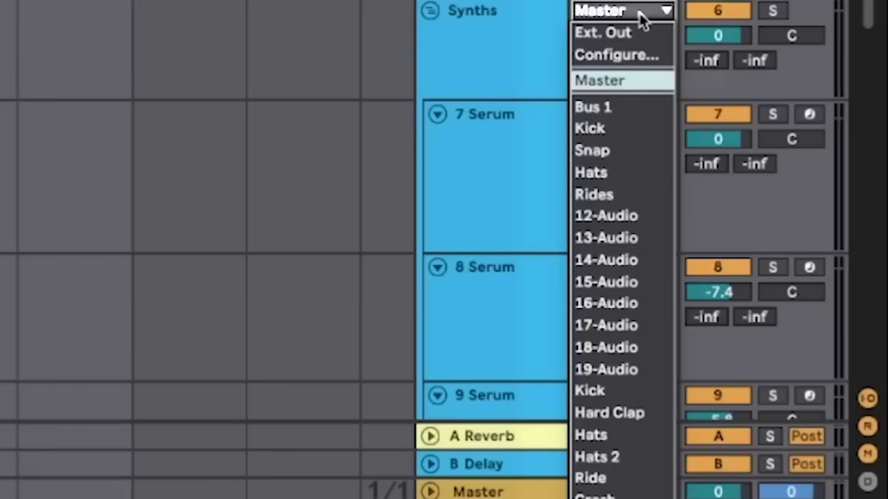
pyautogui.click(640, 13)
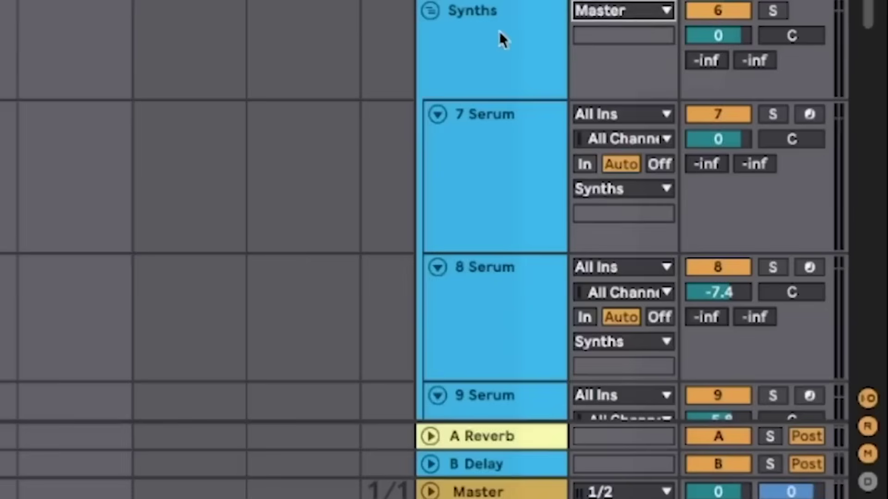
pyautogui.click(501, 39)
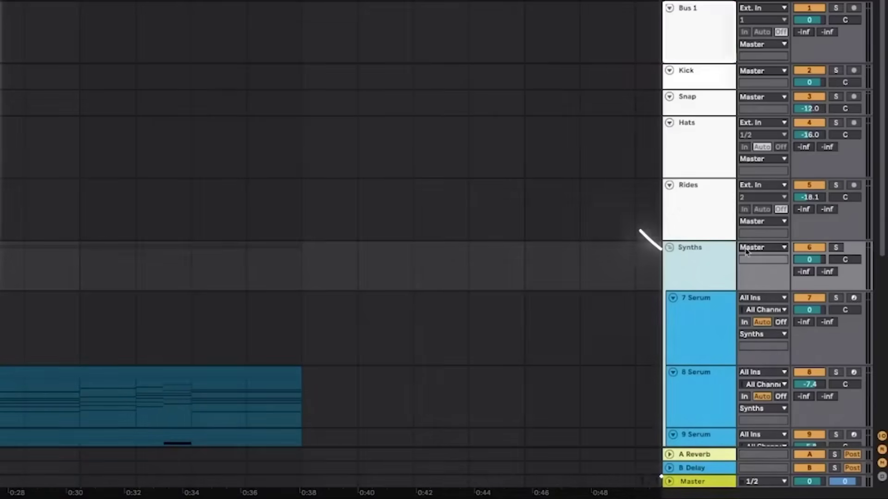
pyautogui.click(747, 248)
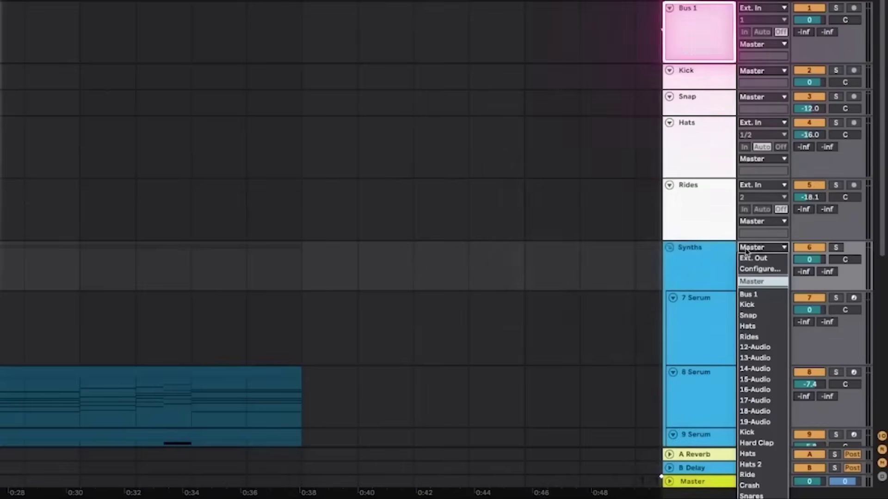
pyautogui.click(753, 295)
pyautogui.click(682, 41)
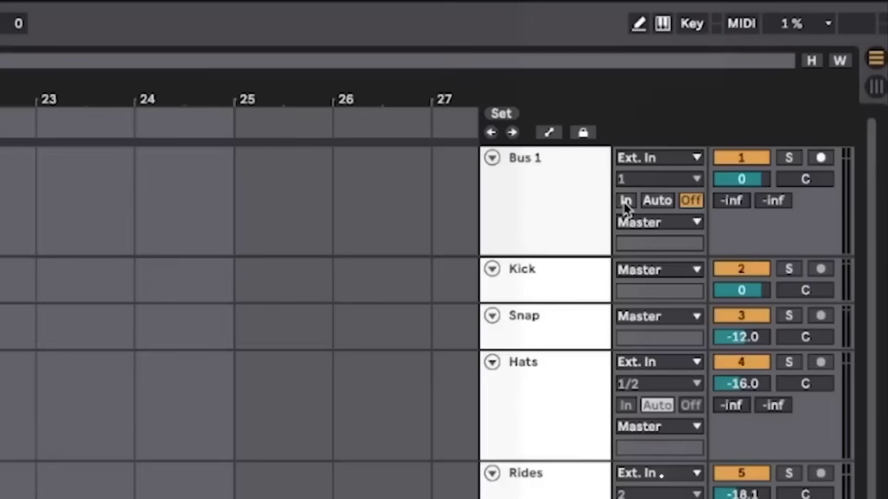
# Set Bus 1's input monitoring to In and add SerumFX to the track
pyautogui.click(626, 201)
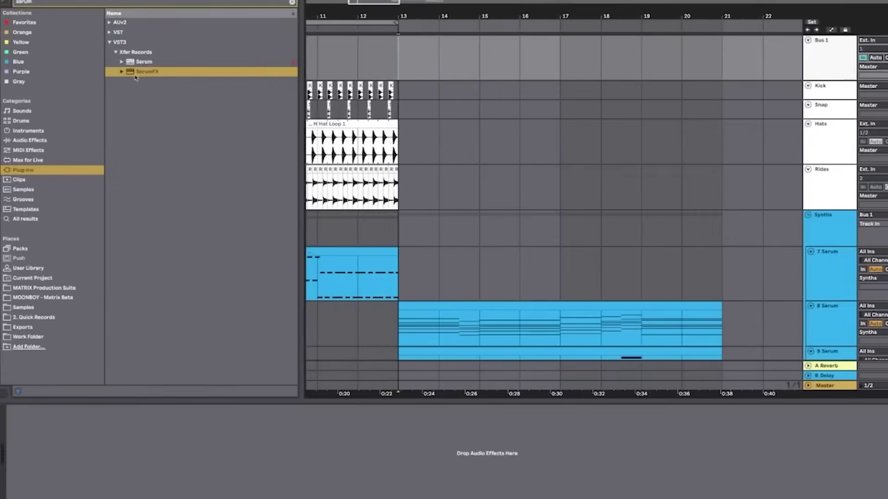
pyautogui.moveTo(147, 71); pyautogui.dragTo(443, 74)
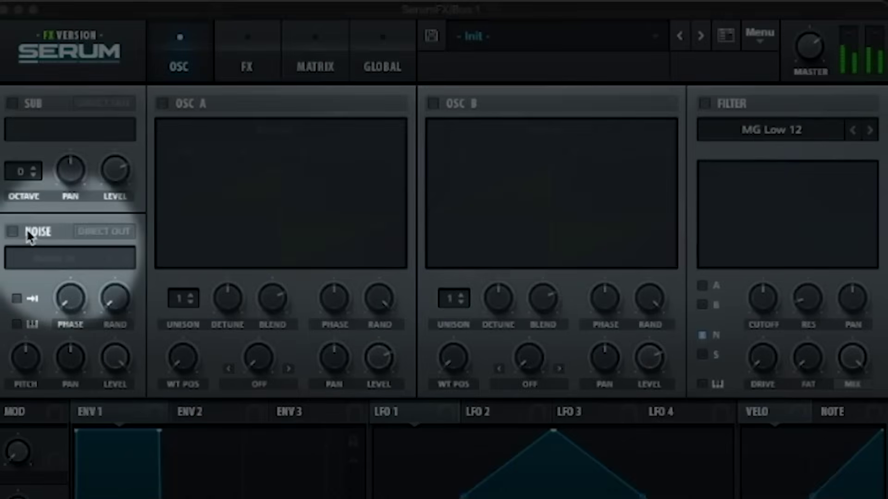
# Enable the noise oscillator, assign LFO 1 to its level and adjust the modulation amount
pyautogui.click(26, 229)
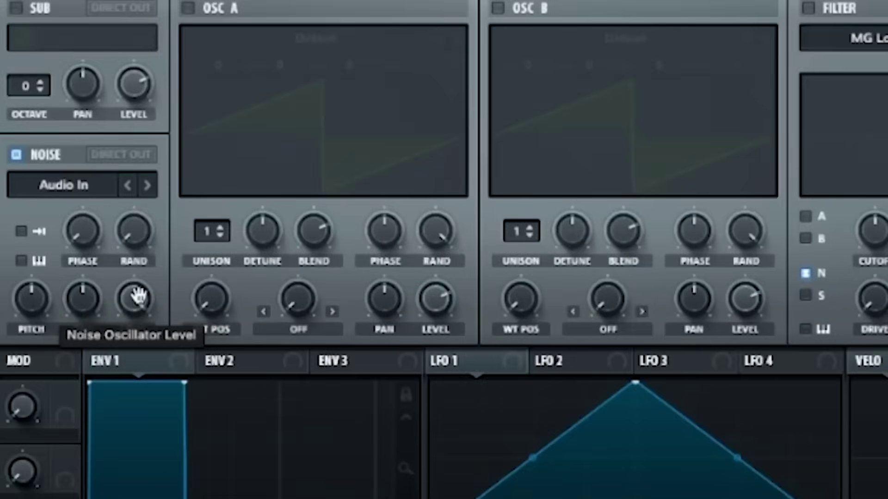
pyautogui.moveTo(137, 296); pyautogui.dragTo(206, 240)
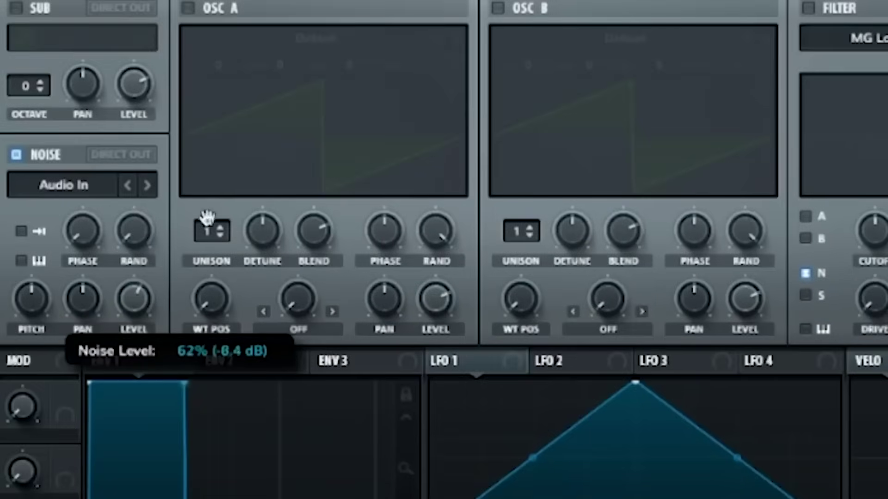
pyautogui.moveTo(236, 325); pyautogui.dragTo(134, 302)
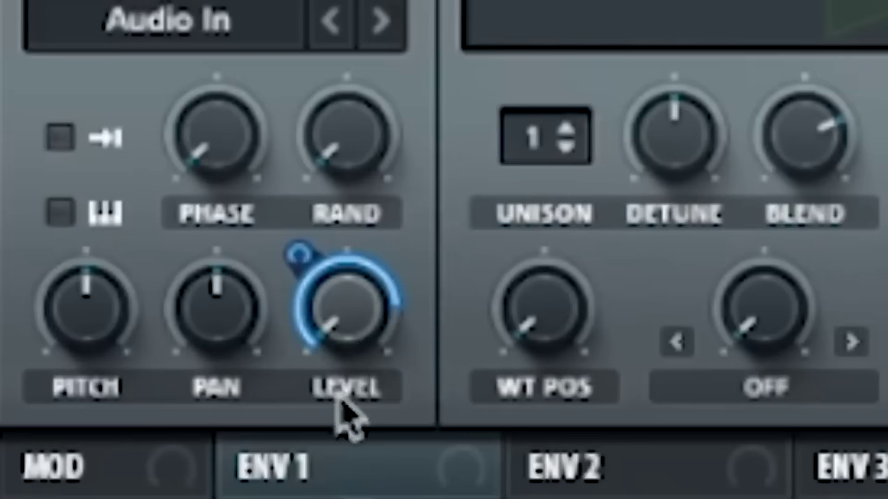
pyautogui.moveTo(297, 259)
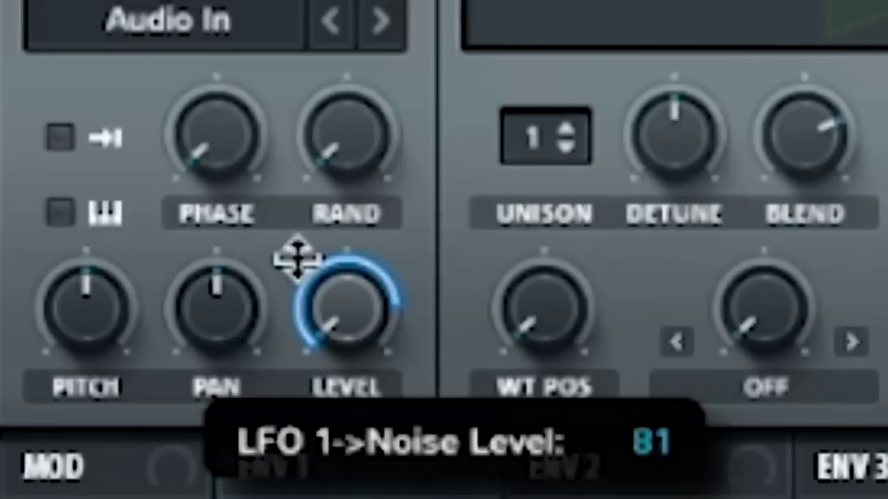
pyautogui.moveTo(297, 259); pyautogui.dragTo(303, 228)
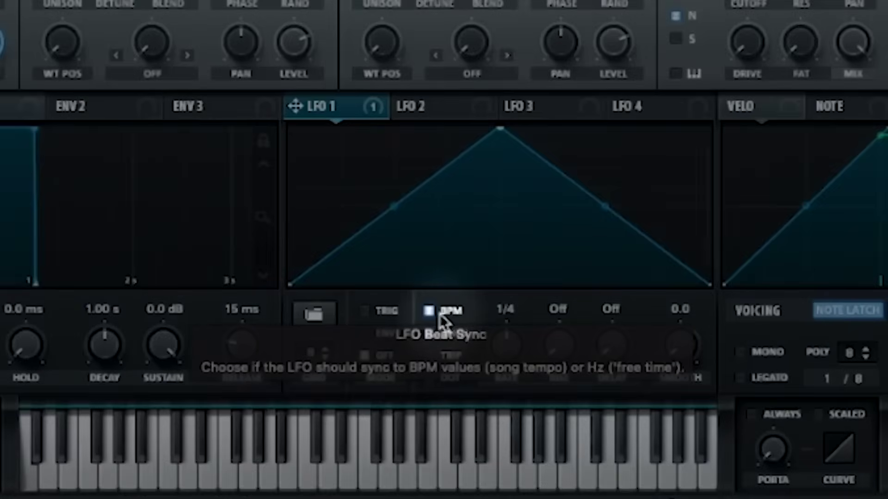
# Turn off LFO 1's beat sync, set its smoothing to 36.3 and sweep its rate between about 14 and 3.6 Hz
pyautogui.click(440, 318)
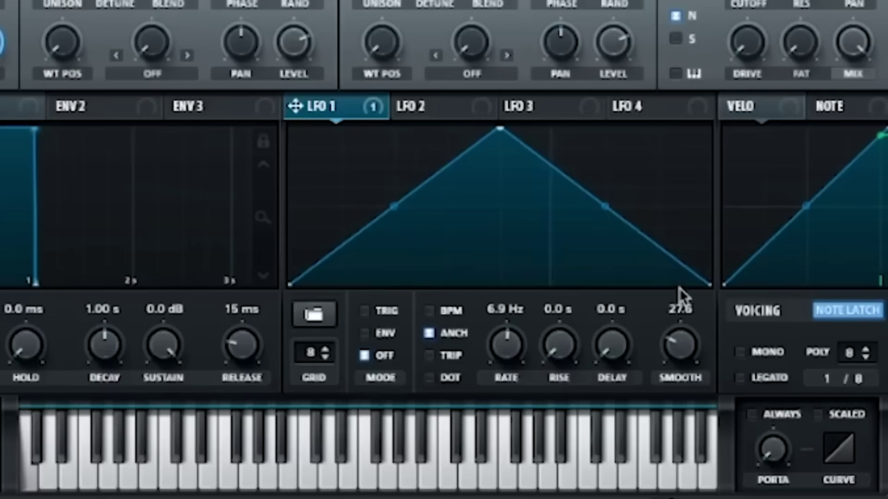
pyautogui.moveTo(681, 291); pyautogui.dragTo(680, 279)
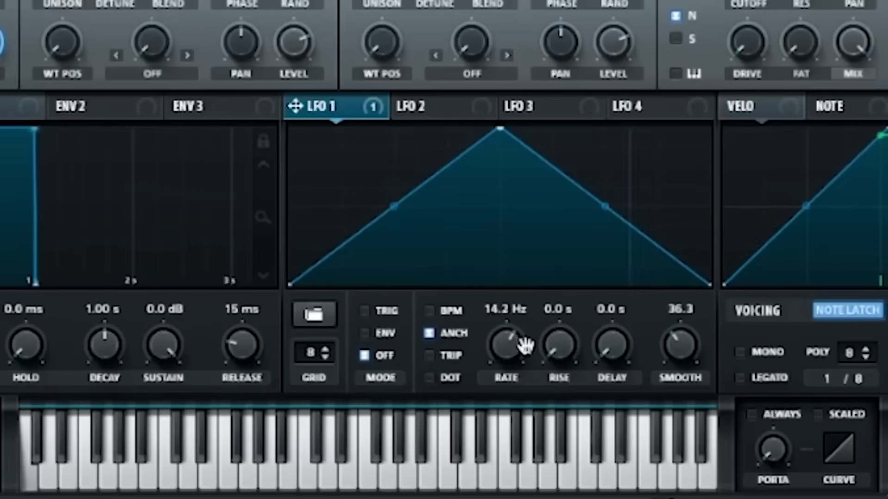
pyautogui.moveTo(525, 344)
pyautogui.mouseDown()
pyautogui.moveTo(524, 328)
pyautogui.moveTo(521, 346)
pyautogui.mouseUp()
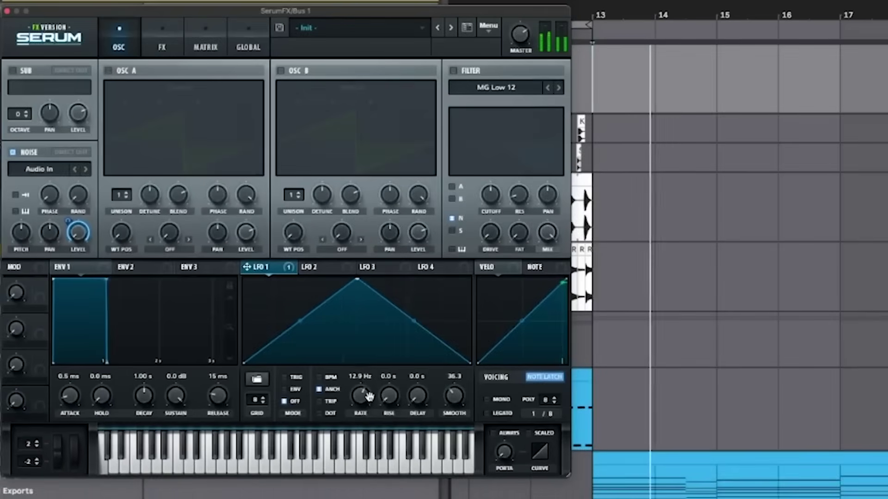
pyautogui.moveTo(369, 392); pyautogui.dragTo(371, 410)
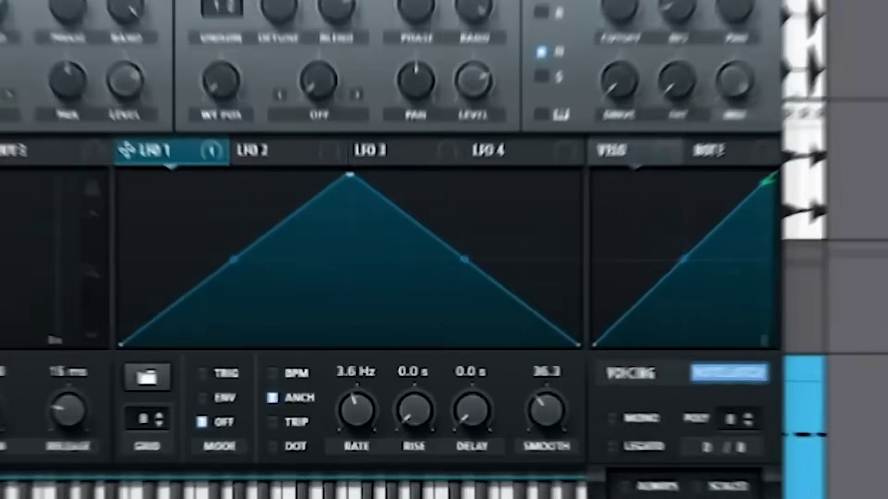
pyautogui.moveTo(360, 397)
pyautogui.mouseDown()
pyautogui.moveTo(355, 402)
pyautogui.moveTo(363, 398)
pyautogui.mouseUp()
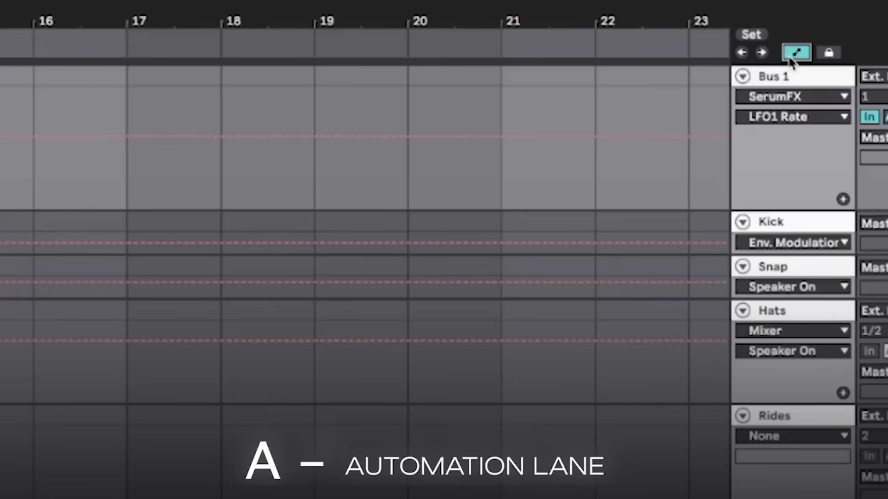
# Show the arrangement's automation lanes and move LFO 1's rate so that Bus 1 offers the LFO1 Rate automation
pyautogui.click(794, 56)
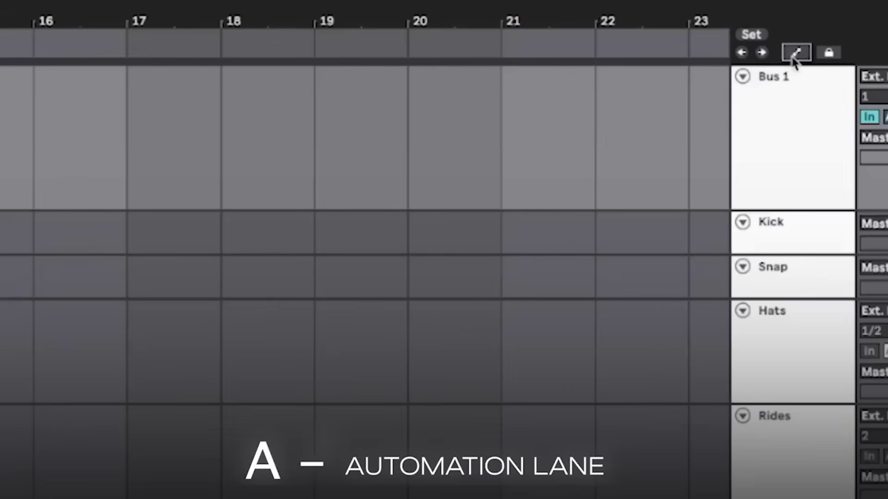
pyautogui.click(793, 56)
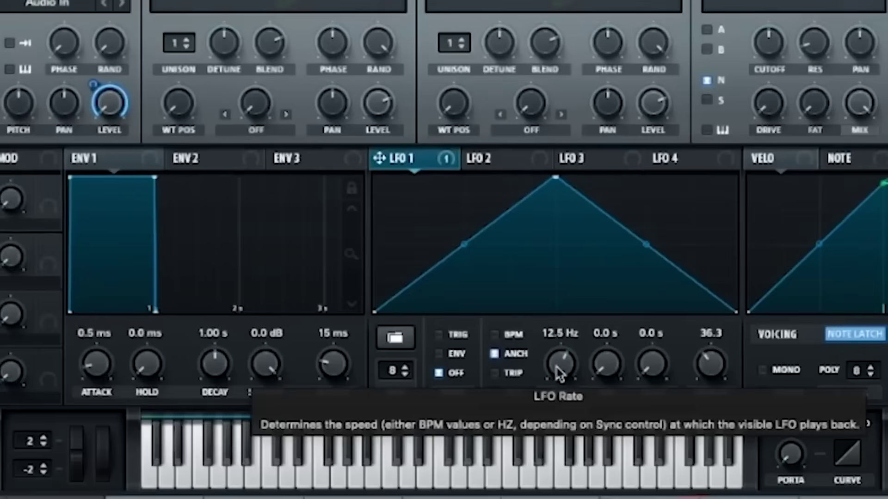
pyautogui.moveTo(221, 291); pyautogui.dragTo(223, 301)
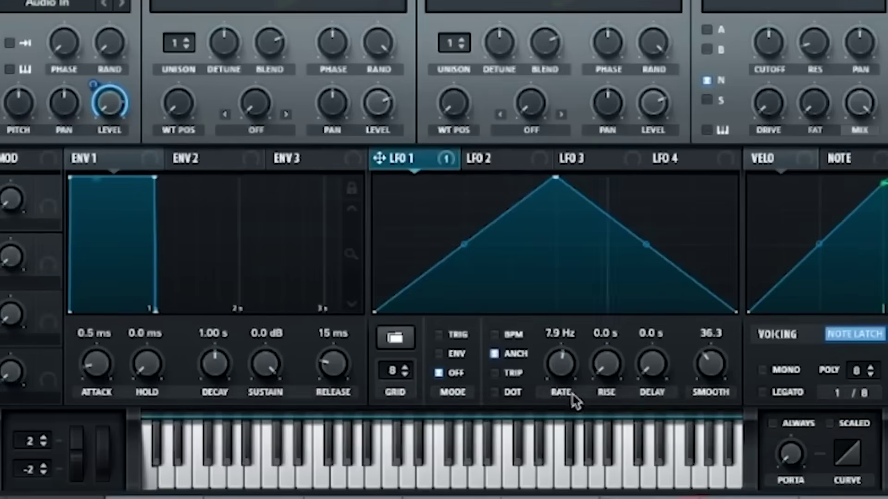
pyautogui.moveTo(575, 383)
pyautogui.mouseDown()
pyautogui.moveTo(571, 440)
pyautogui.moveTo(573, 393)
pyautogui.mouseUp()
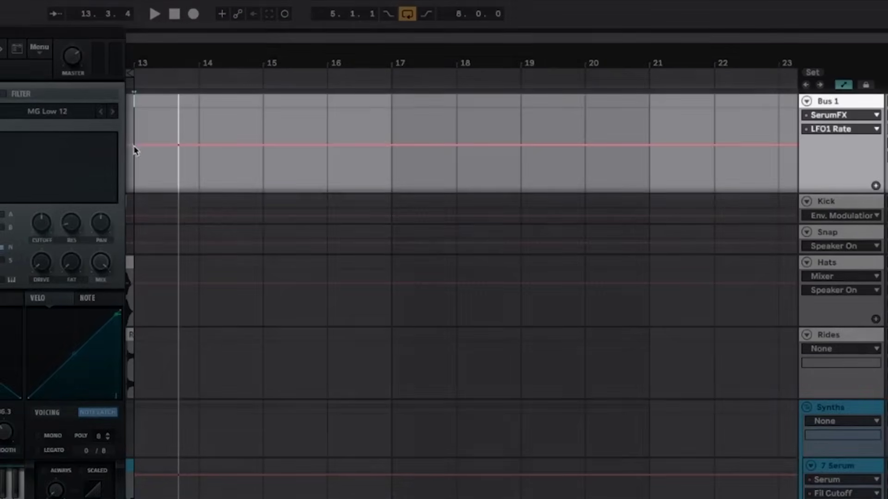
# Draw LFO1 Rate automation on Bus 1 falling from bar 13 to 5.4 Hz at bar 15, and play it back
pyautogui.moveTo(134, 145); pyautogui.dragTo(153, 180)
pyautogui.press('space')
pyautogui.press('space')
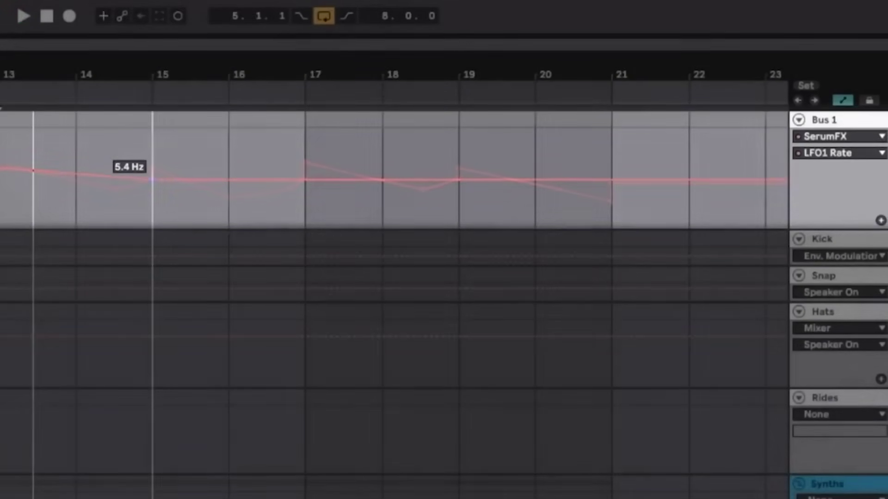
pyautogui.press('space')
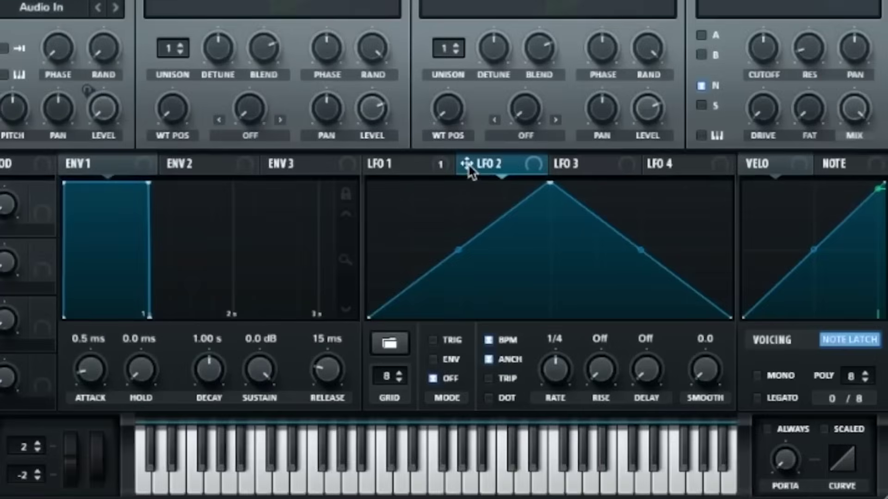
# Assign LFO 2 to the noise oscillator's pan with a modulation amount of about 78
pyautogui.moveTo(178, 178); pyautogui.dragTo(23, 157)
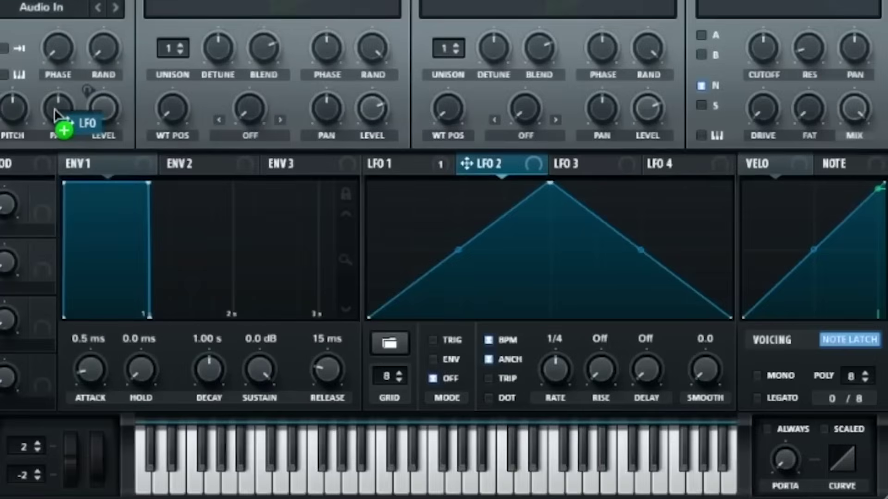
pyautogui.moveTo(54, 109); pyautogui.dragTo(43, 122)
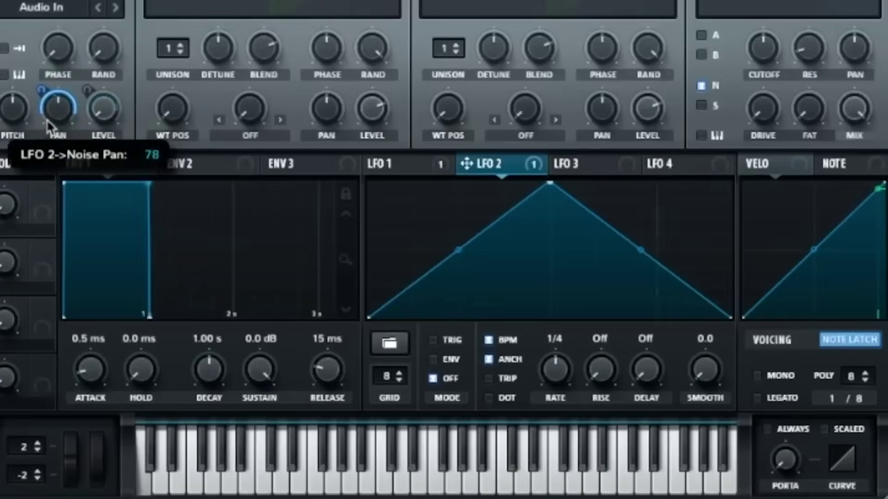
pyautogui.moveTo(47, 121); pyautogui.dragTo(45, 123)
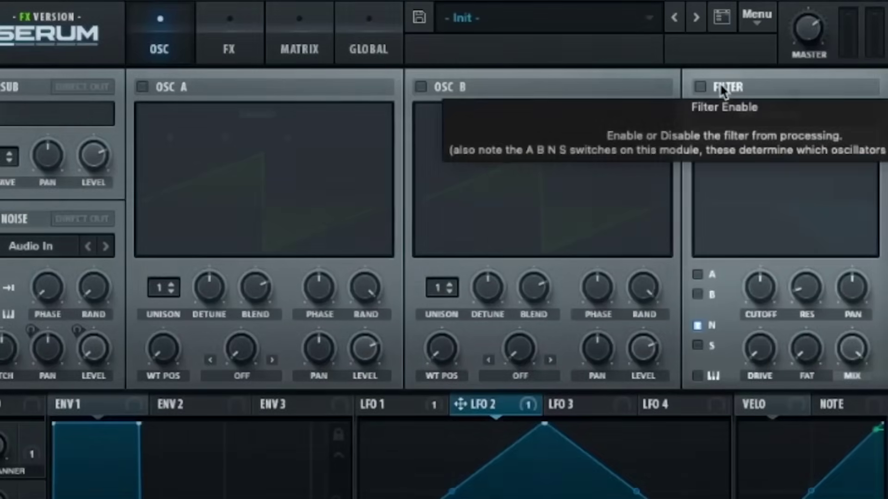
# Enable the MG Low 12 filter and modulate its cutoff with LFO 3 at a rate of 4 bar
pyautogui.click(720, 85)
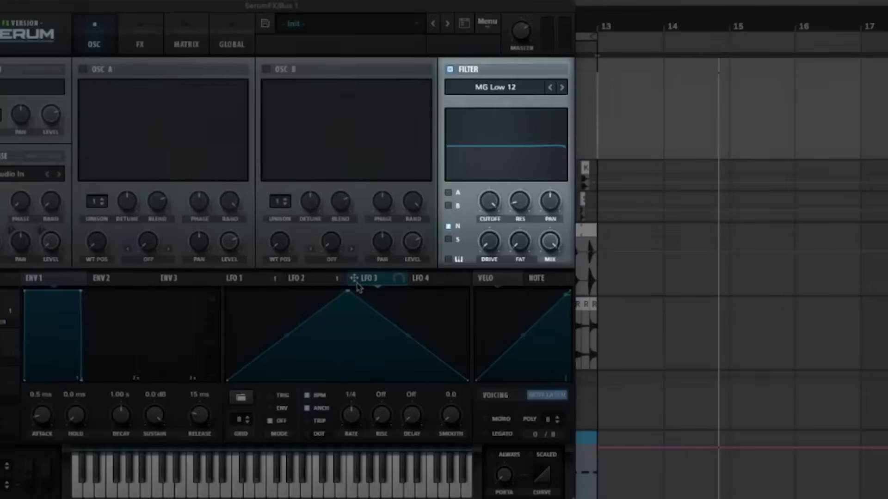
pyautogui.moveTo(553, 404); pyautogui.dragTo(758, 306)
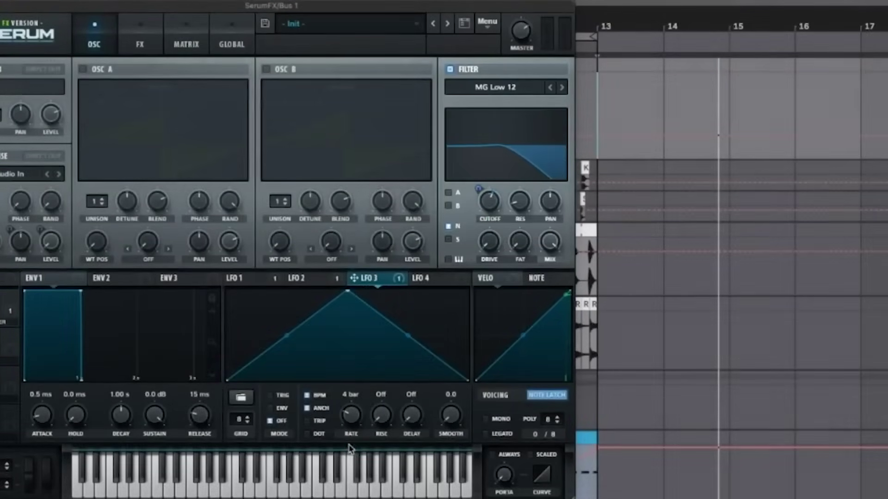
pyautogui.moveTo(347, 291)
pyautogui.mouseDown()
pyautogui.moveTo(296, 296)
pyautogui.moveTo(366, 259)
pyautogui.mouseUp()
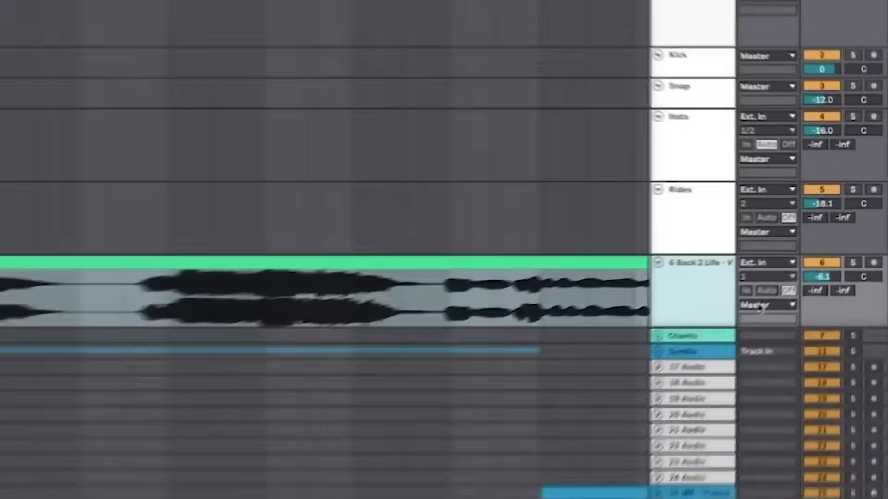
# Open the output routing choices of the Back 2 Life vocal track
pyautogui.click(810, 258)
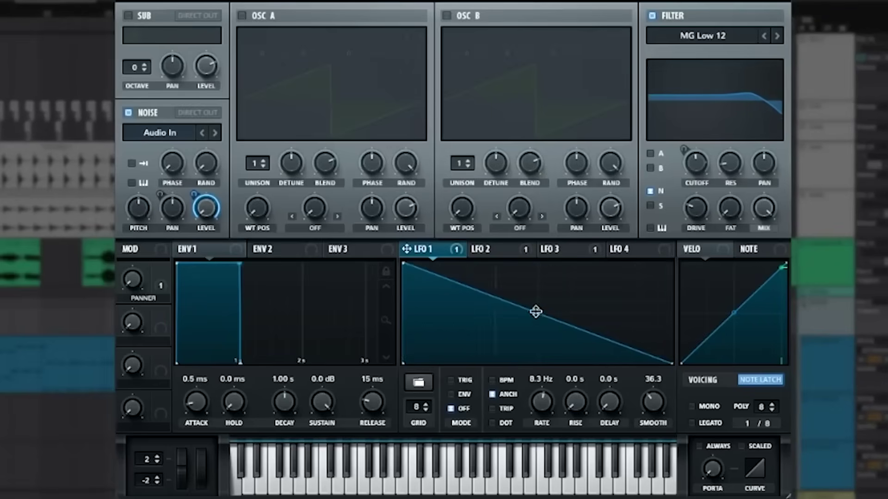
# Reshape LFO 1 into a concave rising ramp by moving its peak to the end of the cycle and deepening the curve
pyautogui.moveTo(536, 312); pyautogui.dragTo(553, 411)
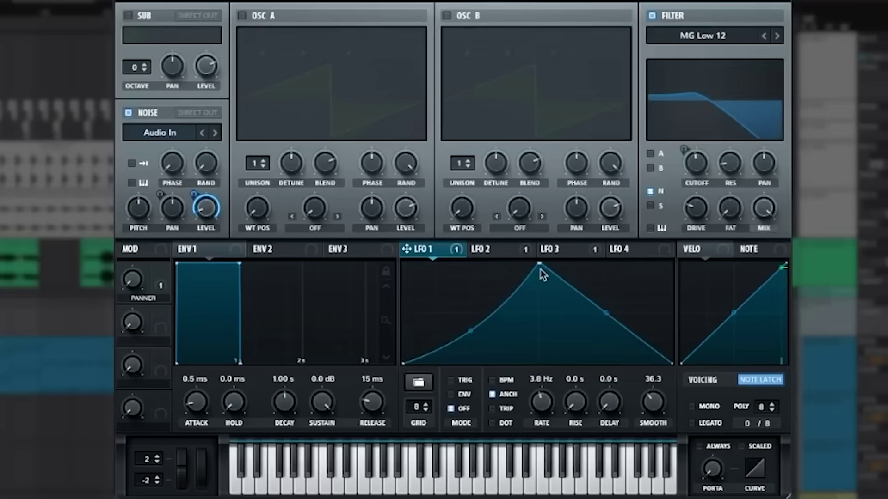
pyautogui.moveTo(545, 267); pyautogui.dragTo(671, 263)
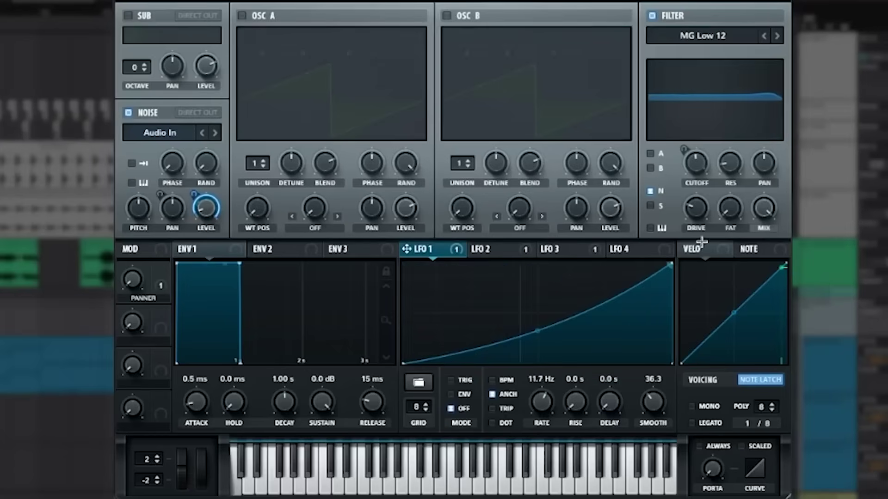
pyautogui.moveTo(537, 331); pyautogui.dragTo(535, 336)
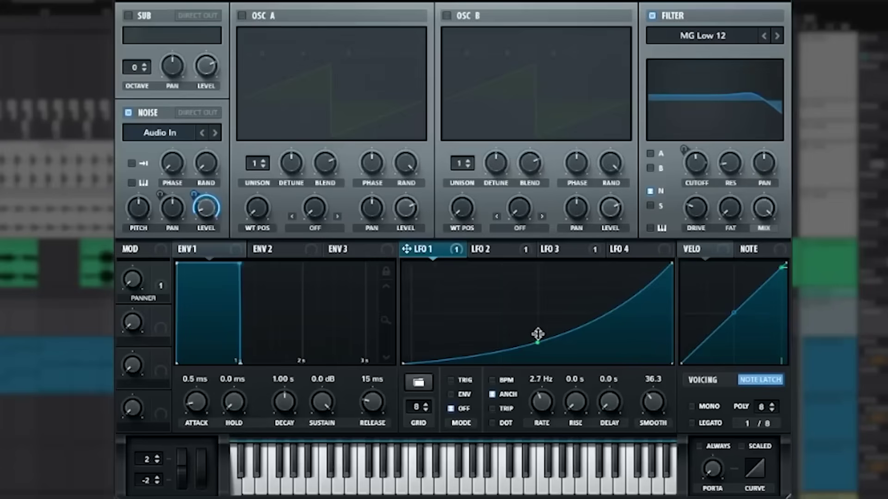